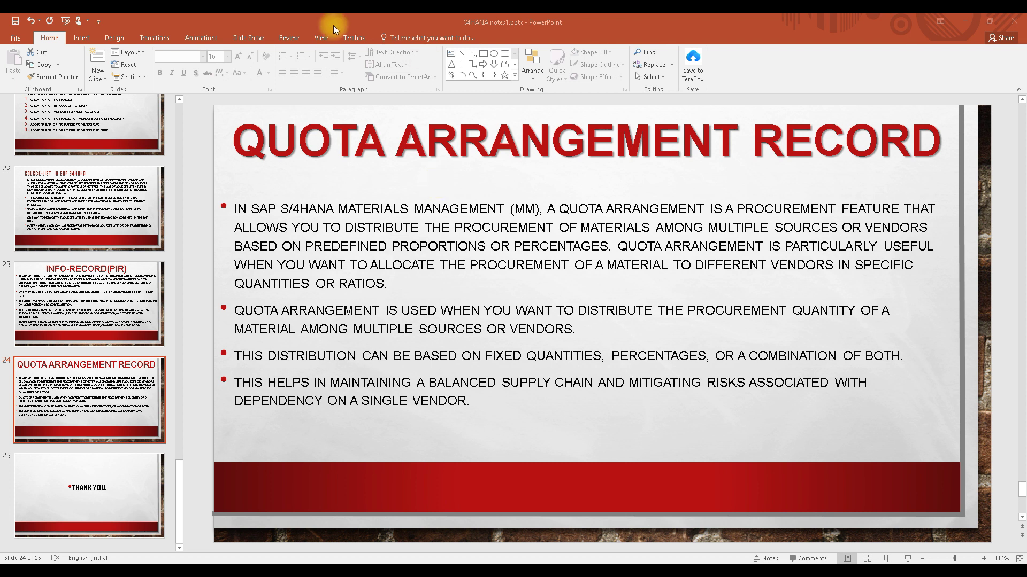
Switch to the SAP session and start transaction ME11 to create an info record.
left_click(460, 521)
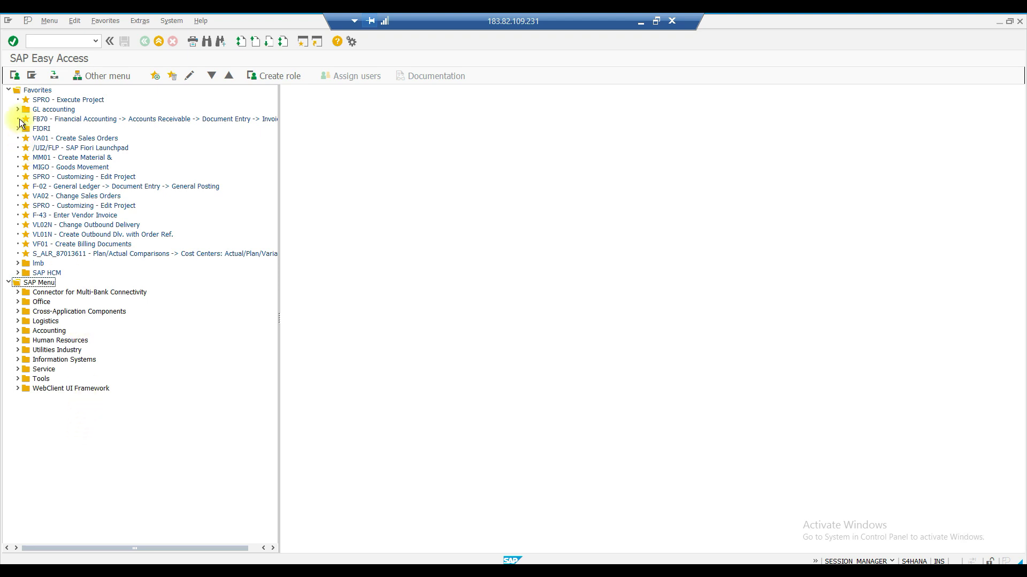
left_click(49, 42)
type("/NME11")
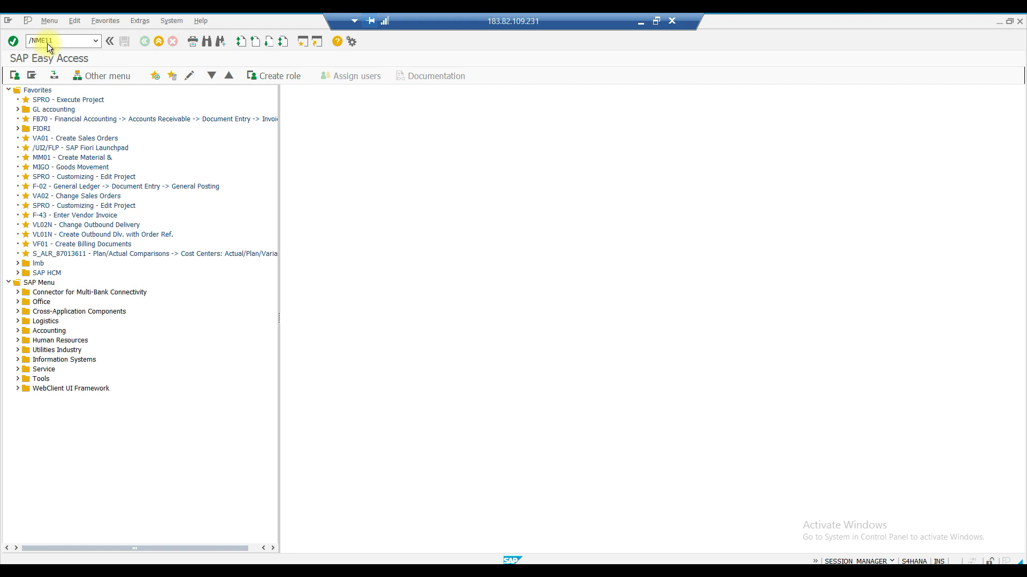
key("Return")
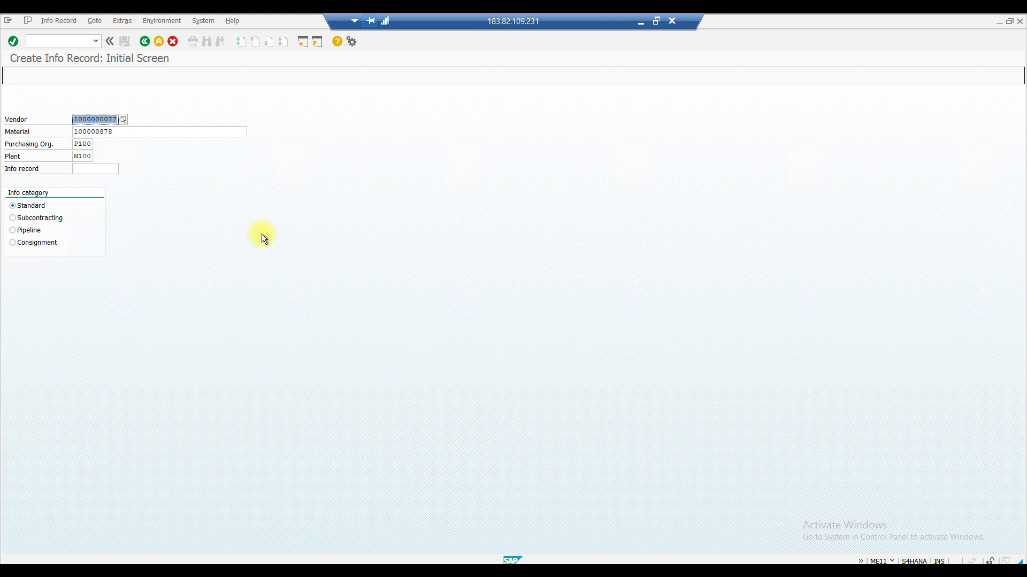
Clear the material number on the info record's initial screen and continue to the general data.
left_click(193, 129)
key("BackSpace")
key("BackSpace")
key("BackSpace")
key("BackSpace")
key("BackSpace")
key("BackSpace")
key("BackSpace")
key("BackSpace")
key("BackSpace")
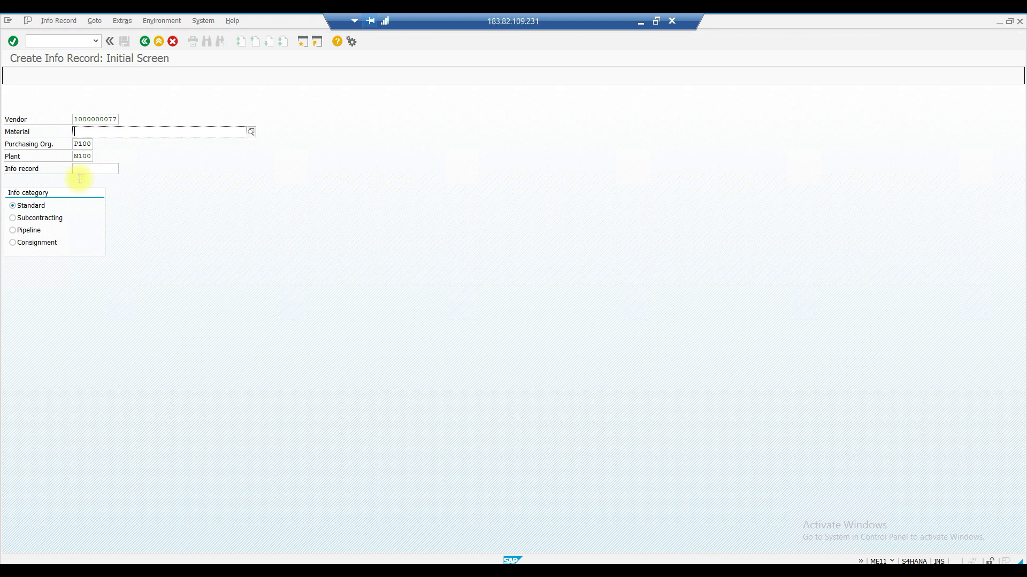
key("Return")
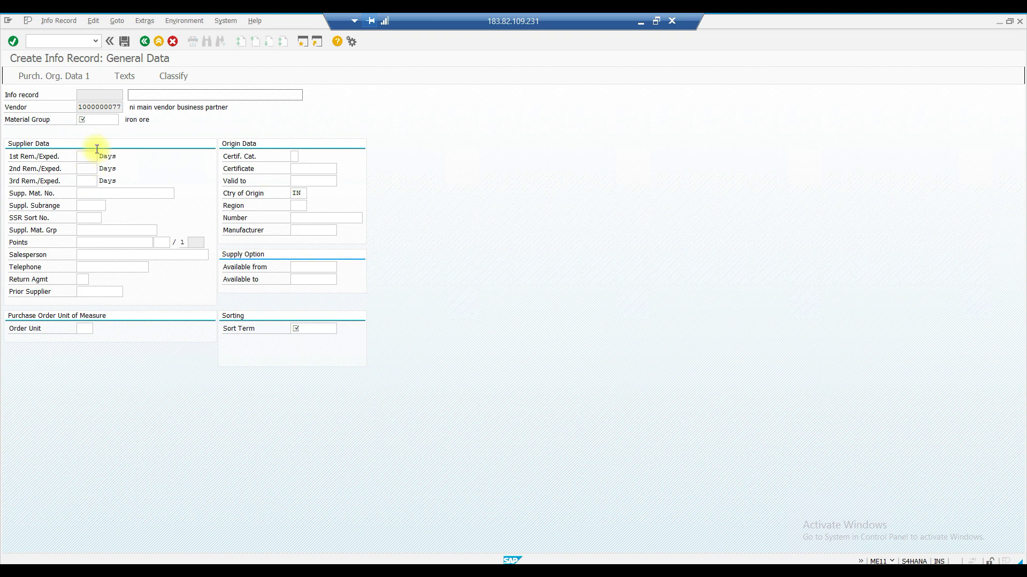
Set the info record's material group to 0000 (boost) from the list of possible entries.
left_click(88, 119)
left_click(123, 119)
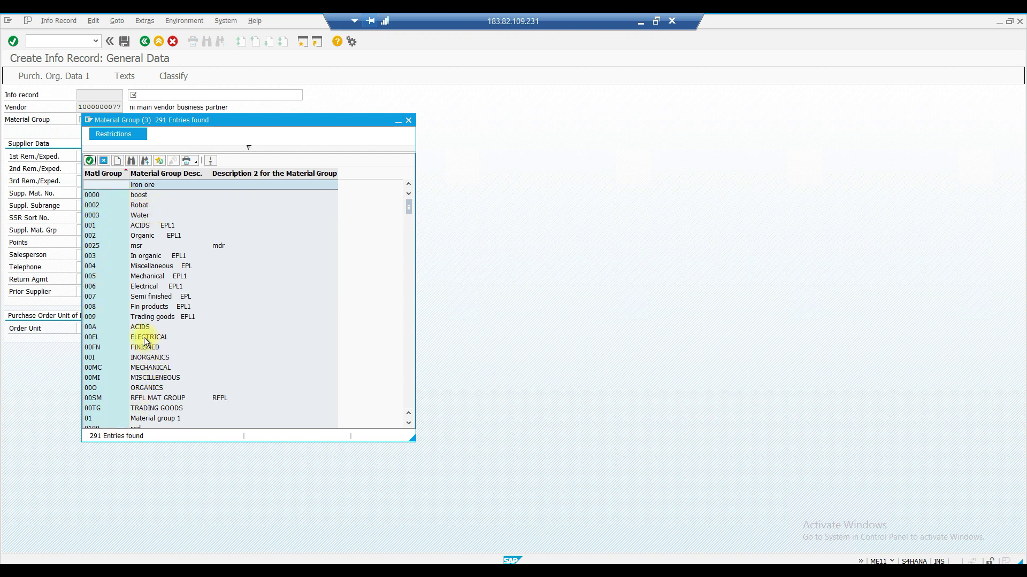
scroll(144, 338, "down", 5)
scroll(144, 338, "down", 12)
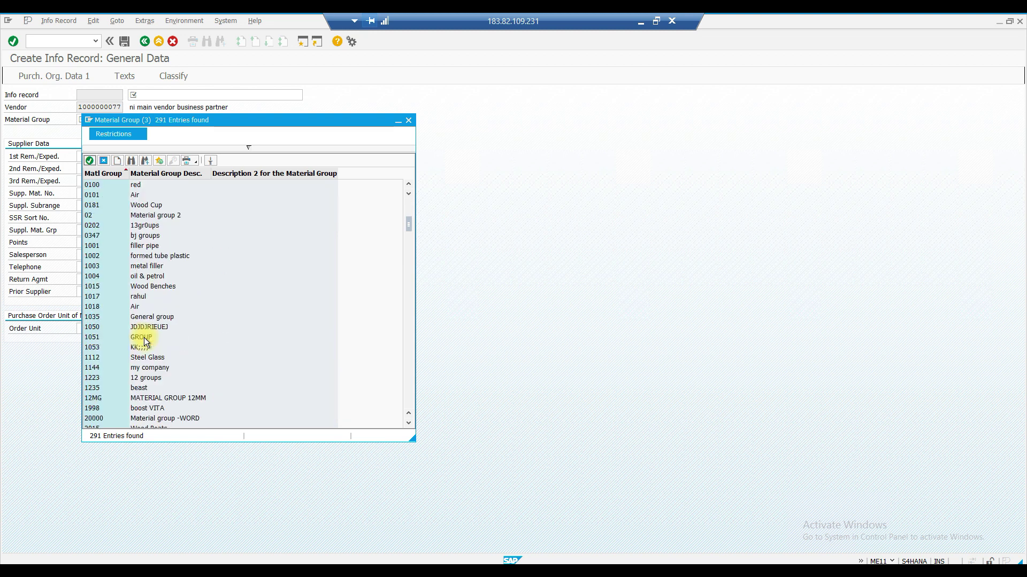
scroll(143, 338, "down", 20)
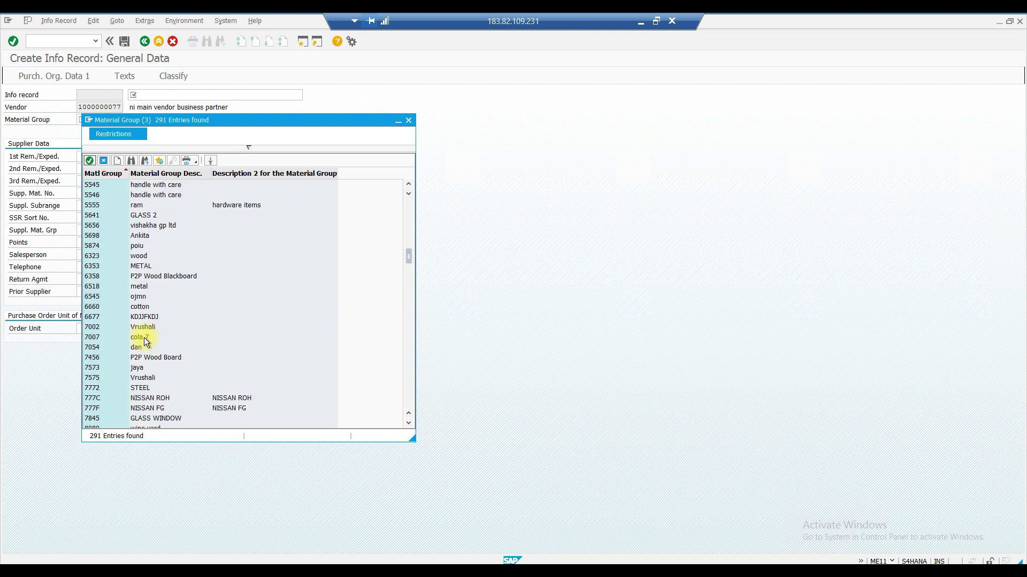
scroll(143, 338, "down", 15)
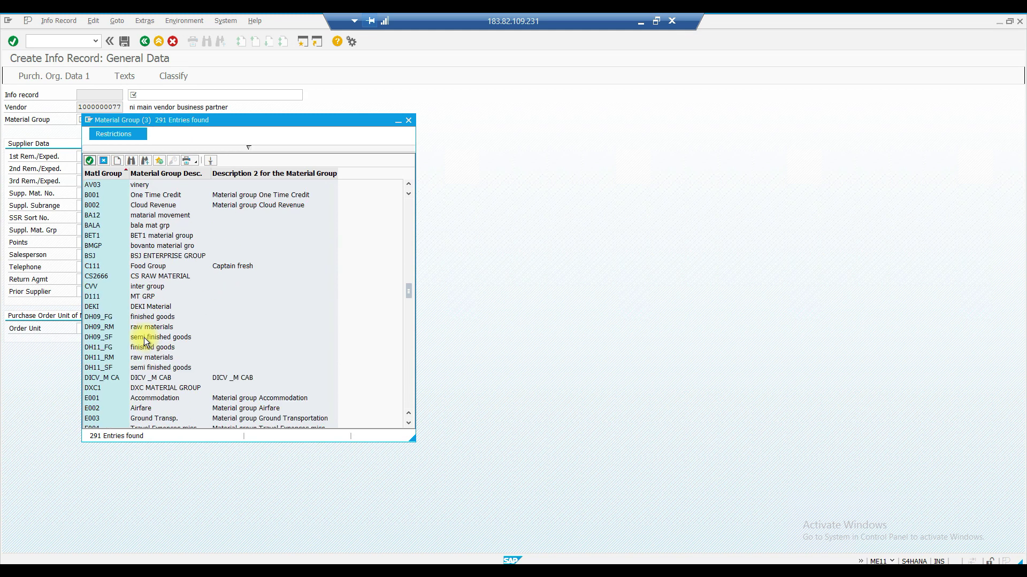
scroll(143, 338, "down", 8)
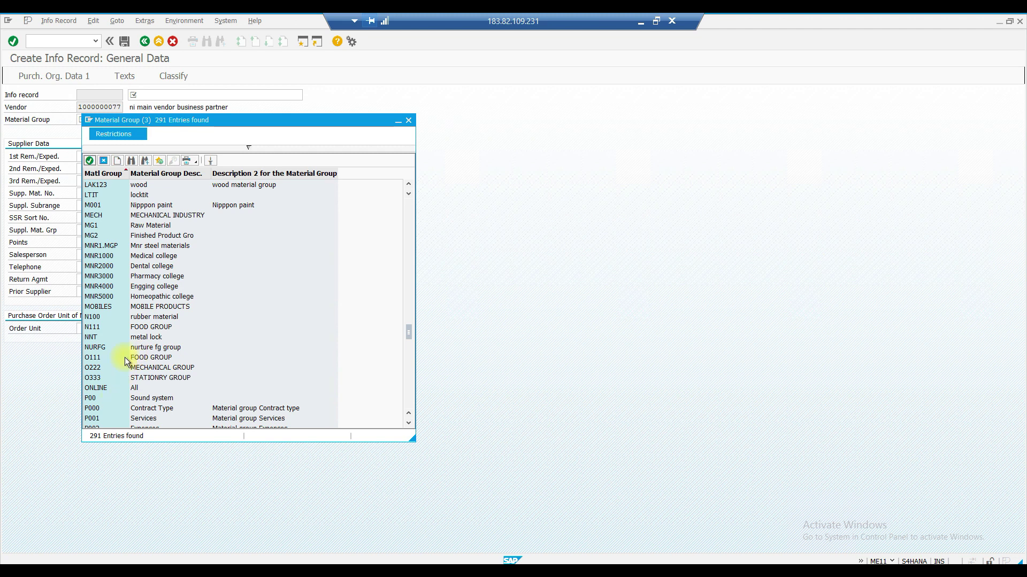
scroll(124, 357, "up", 20)
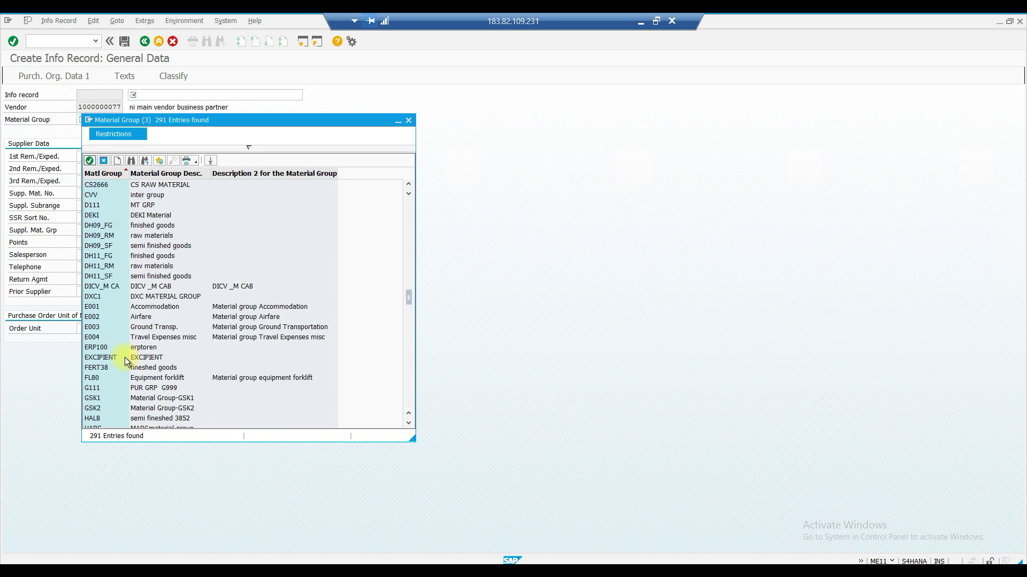
scroll(124, 357, "up", 20)
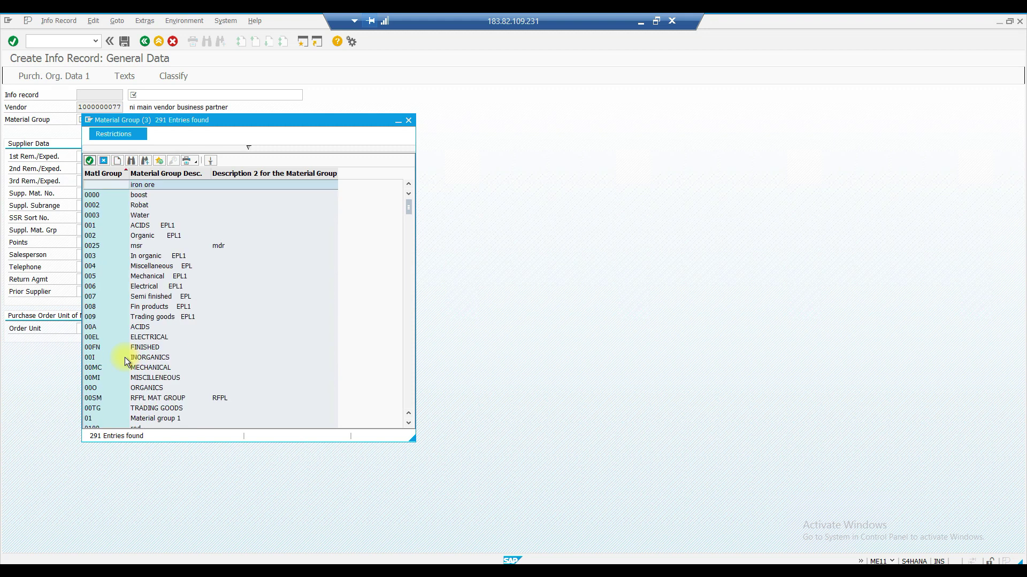
double_click(92, 197)
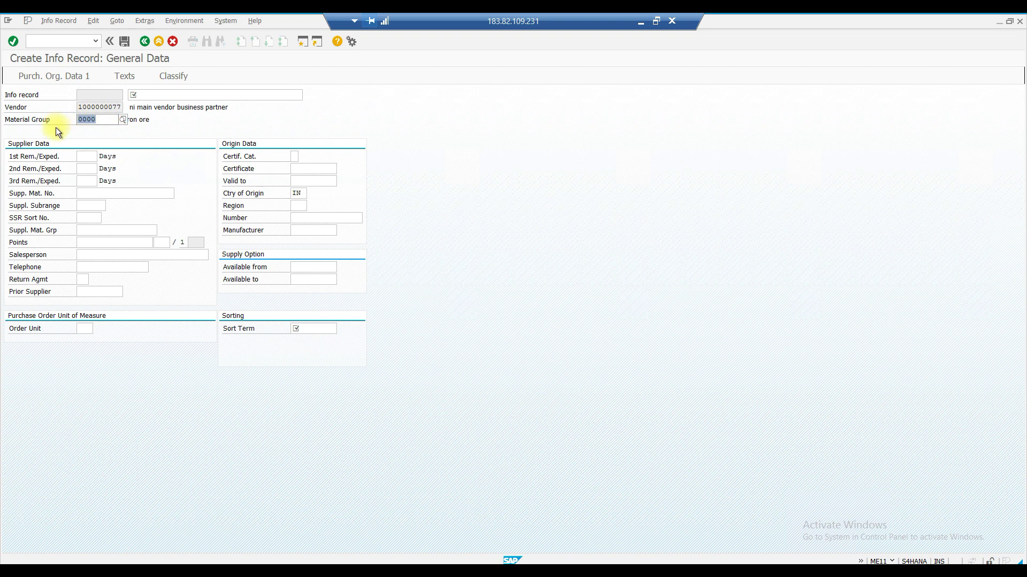
Enter "PIR WITHOUT MAT" as the info record's short text and return to the quota arrangement slide in PowerPoint.
left_click(167, 95)
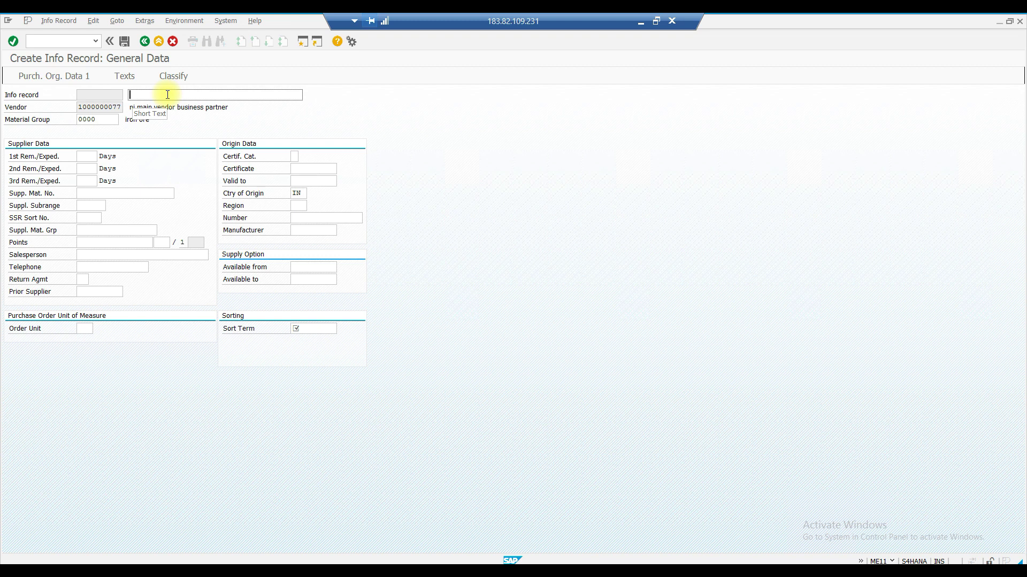
type("PIR WITHOUT MAT")
left_click(642, 21)
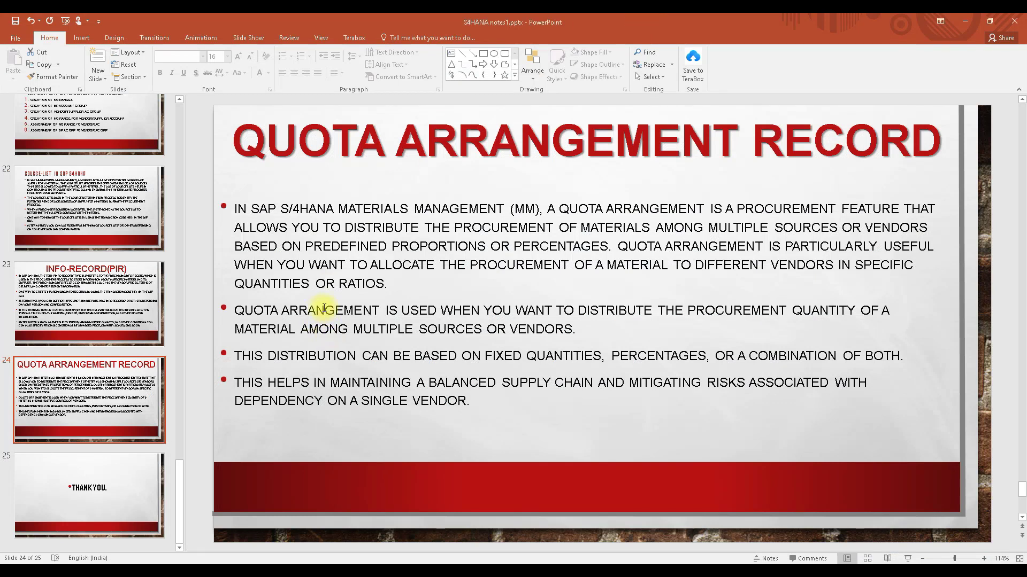
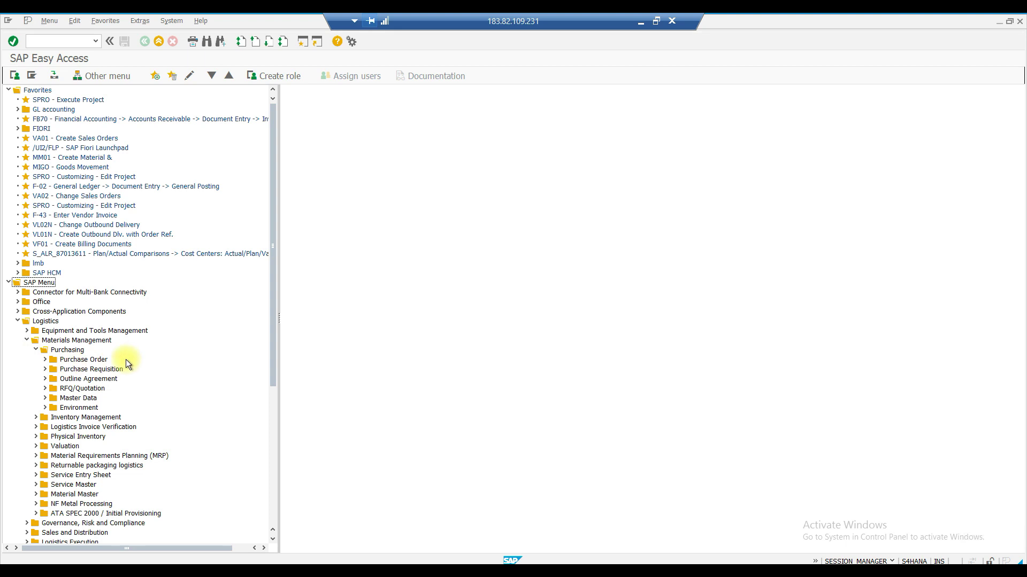
Expand Master Data, Quota Arrangement and Source List under Purchasing in the SAP menu, and open MEQ1 - Maintain.
left_click(45, 398)
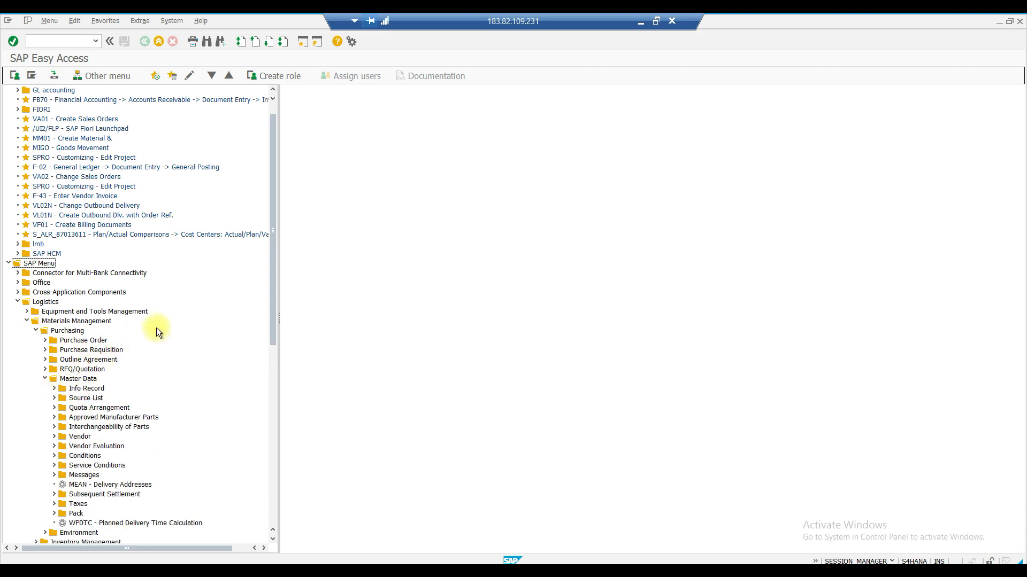
scroll(156, 328, "down", 2)
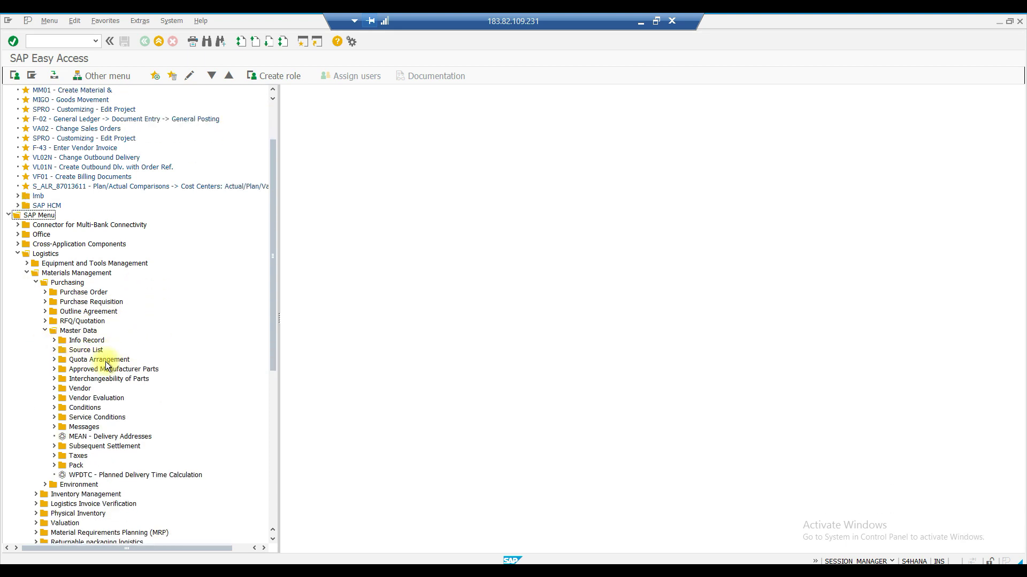
left_click(54, 359)
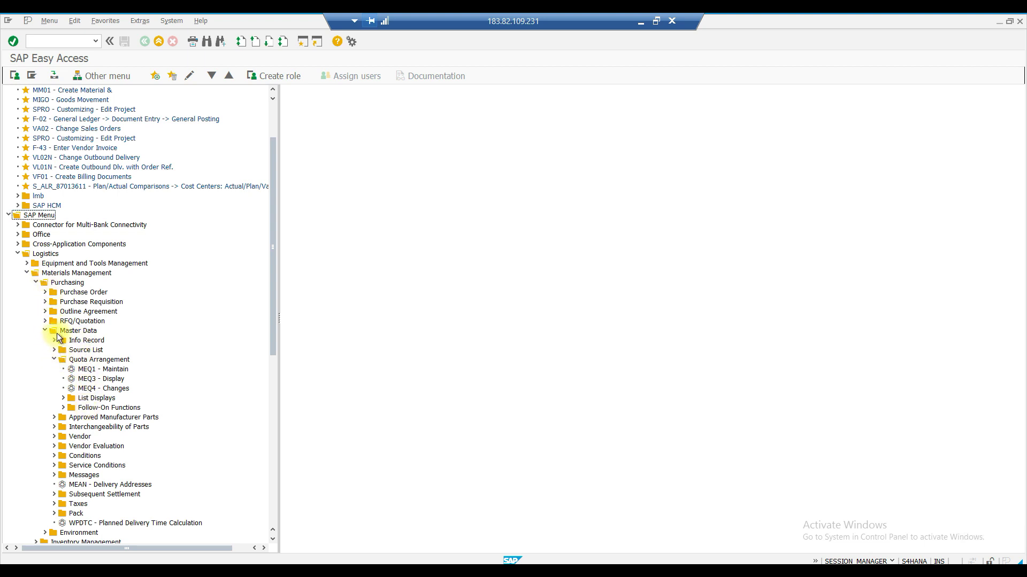
left_click(54, 350)
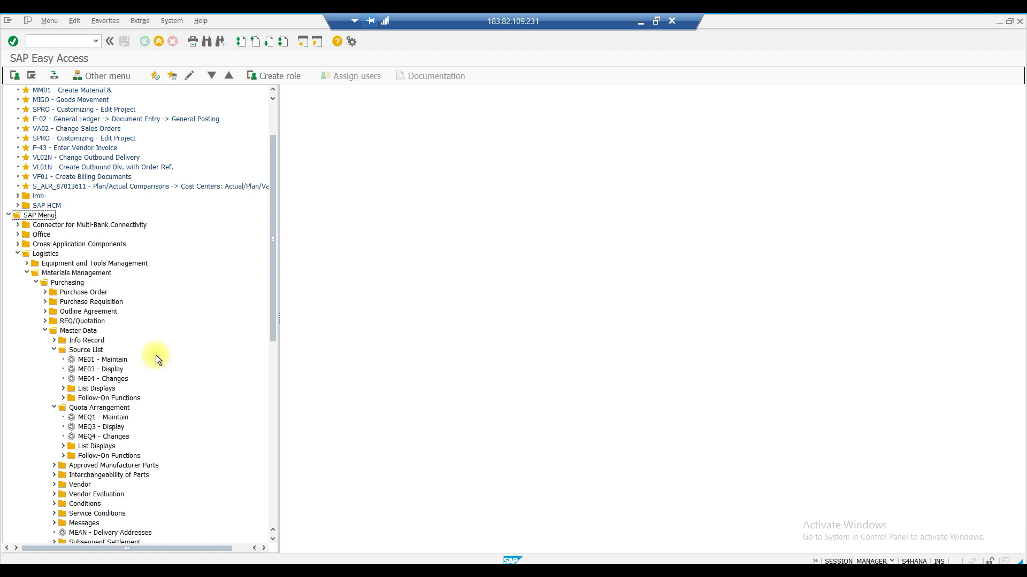
scroll(156, 355, "down", 2)
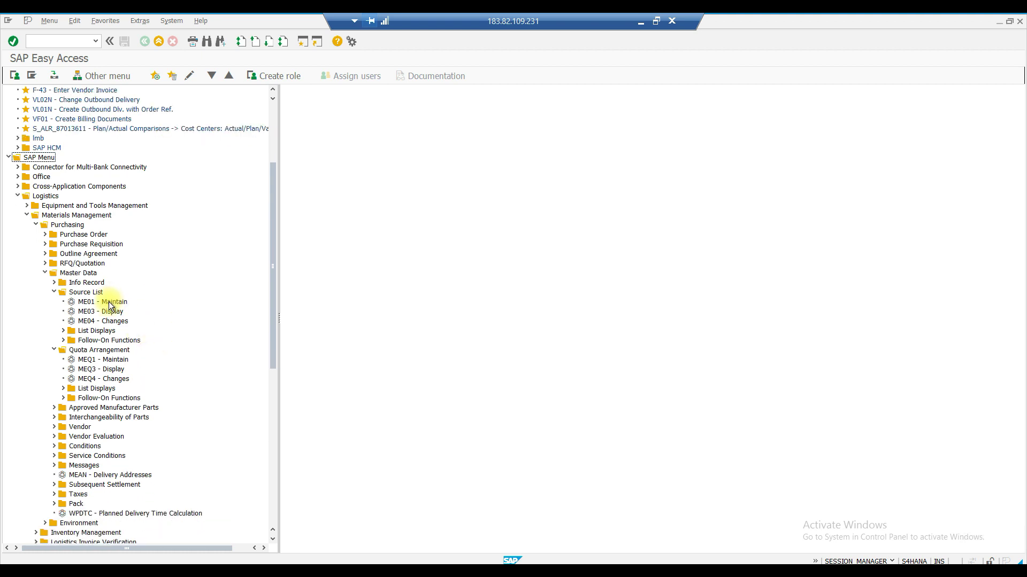
scroll(107, 304, "down", 2)
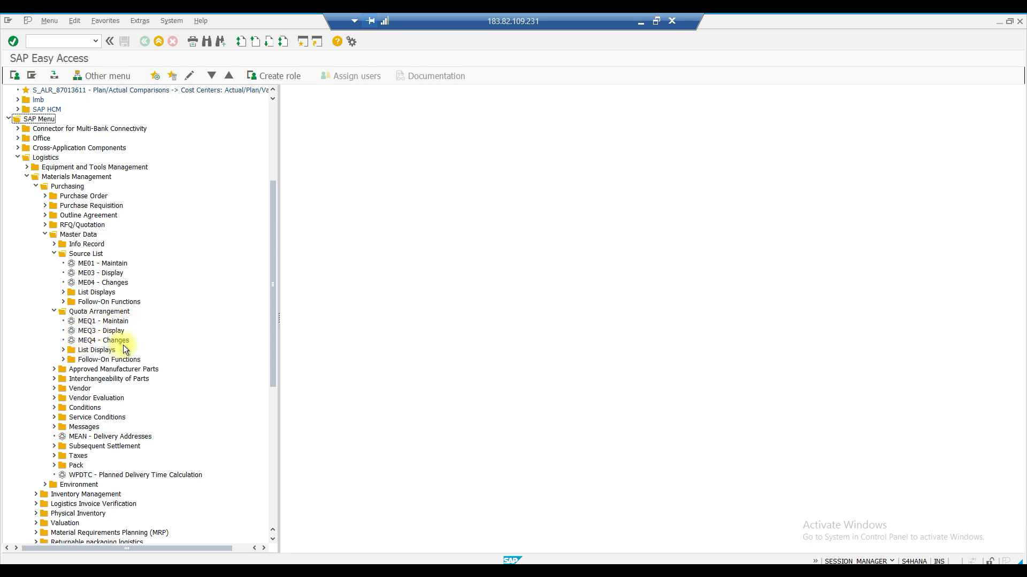
left_click(91, 324)
double_click(91, 324)
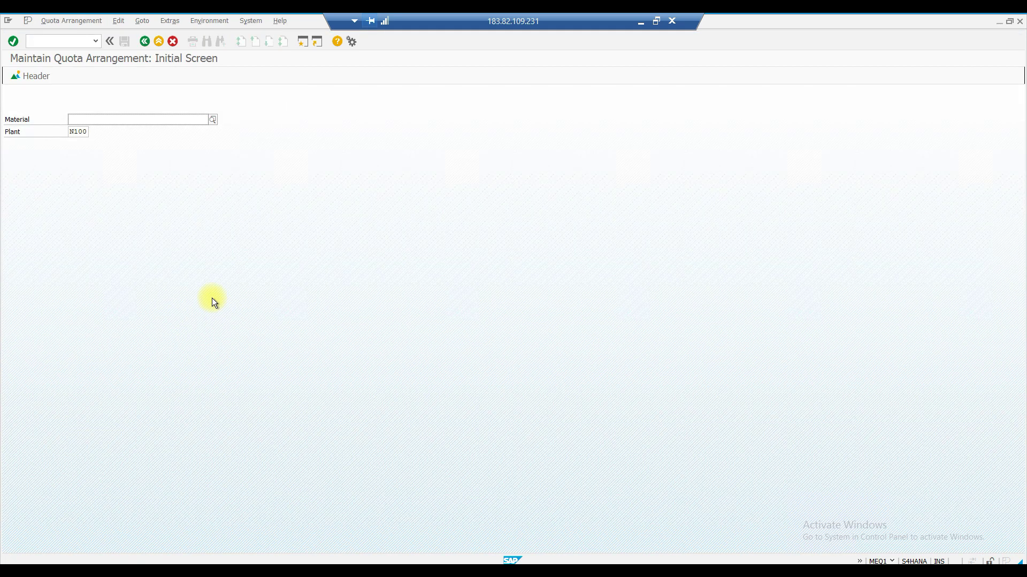
Switch to the Excel implementation file and copy material number 100000878 from cell N3 of the MASTER DATA sheet.
left_click(111, 119)
left_click(646, 24)
key("alt+Tab")
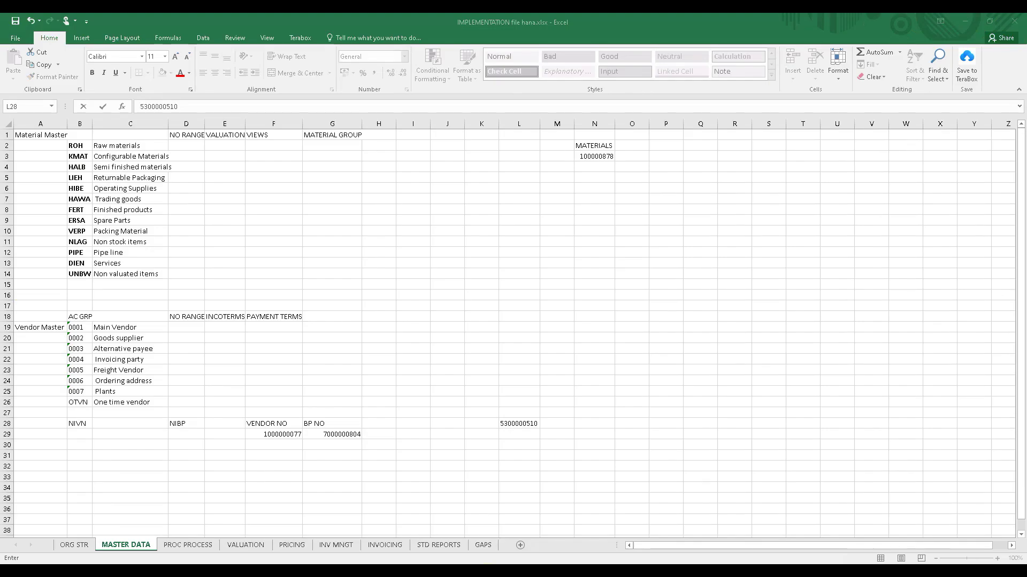
left_click(595, 157)
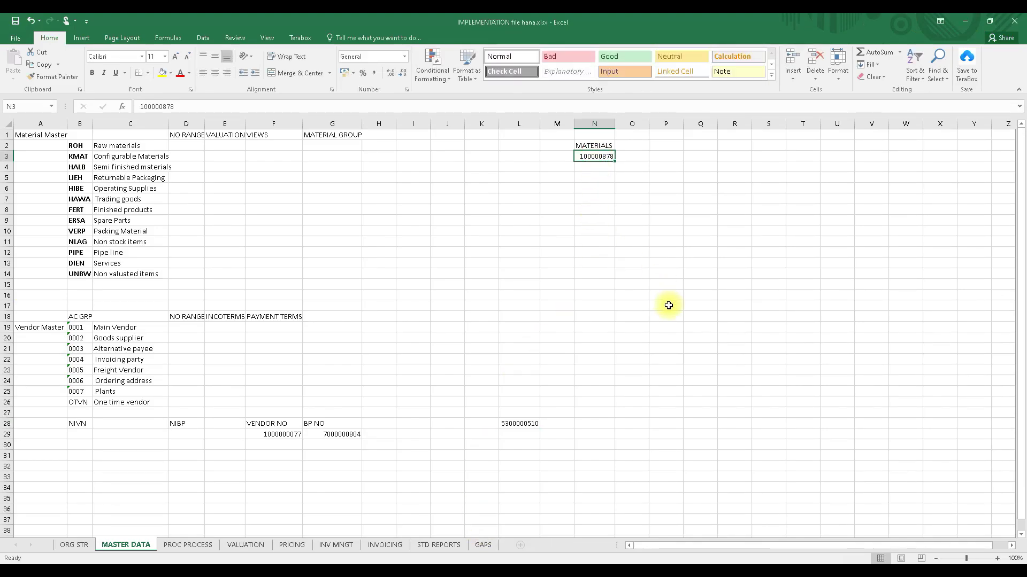
key("ctrl+c")
Return to SAP, paste 100000878 as the material and continue to the overview of quota arrangement periods for plant N100.
key("alt+Tab")
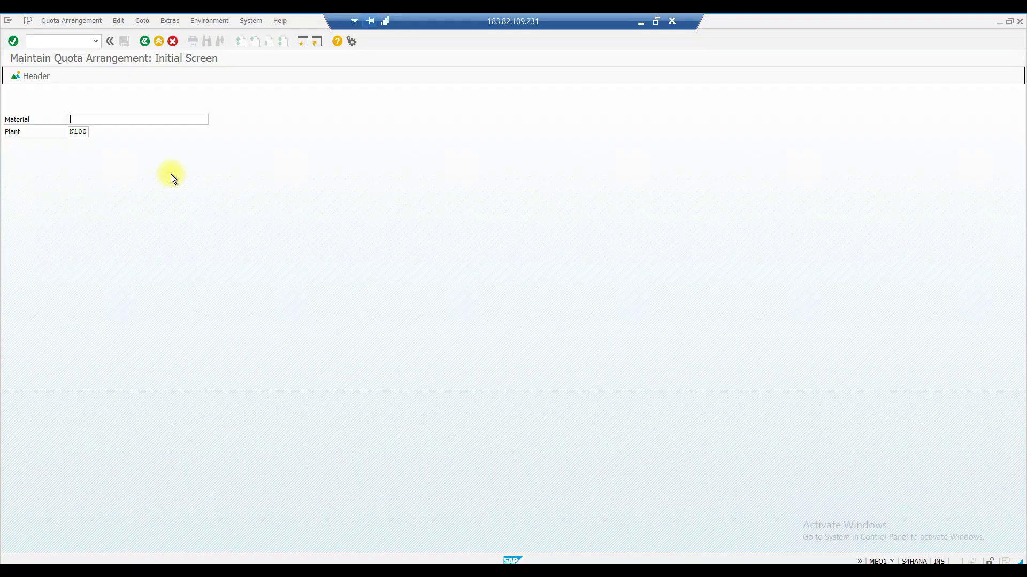
key("ctrl+v")
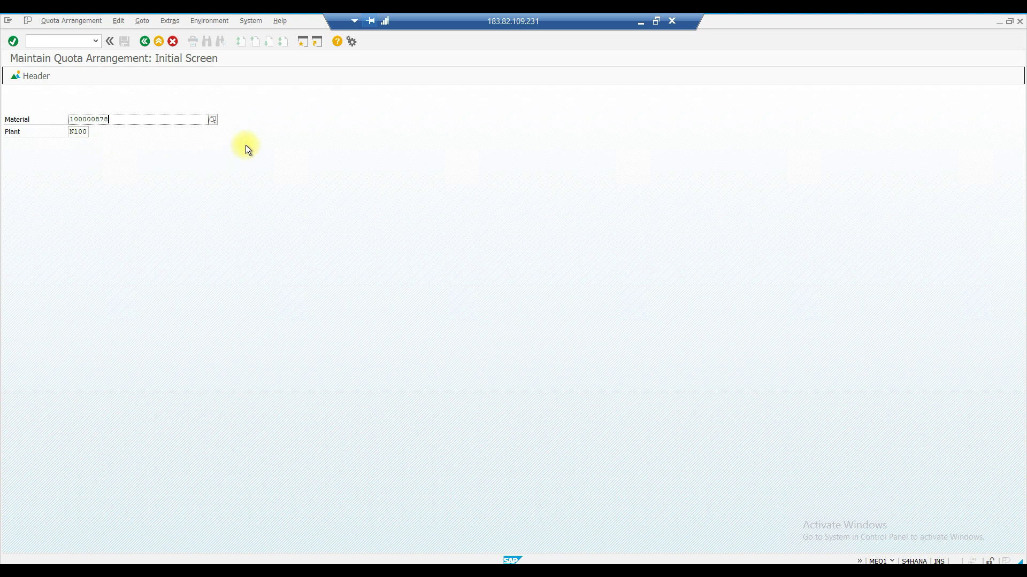
key("Return")
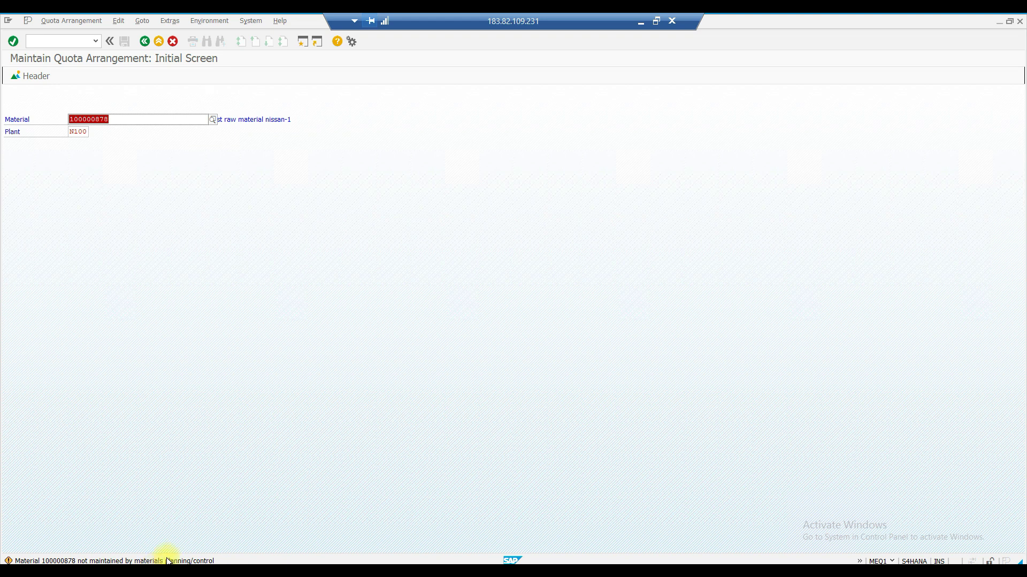
key("Return")
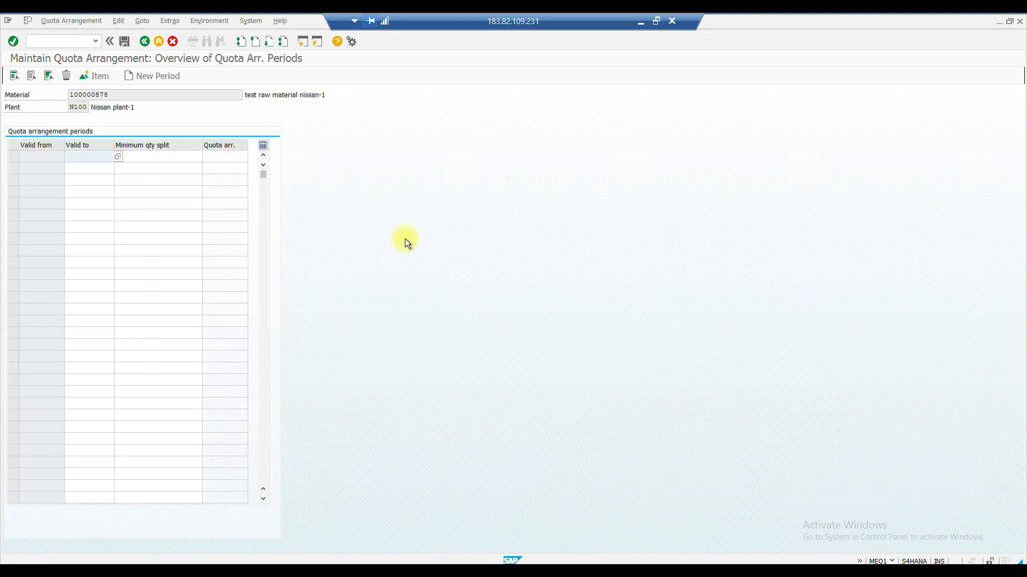
Set the Valid to date of the first quota arrangement period to 28.06.2024 using the calendar.
left_click(101, 156)
left_click(118, 157)
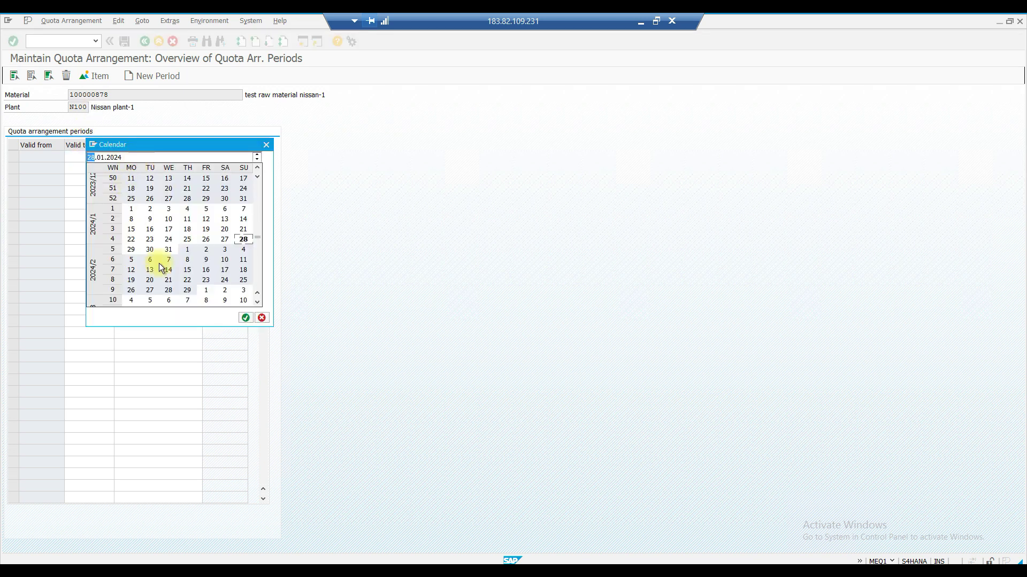
left_click(256, 302)
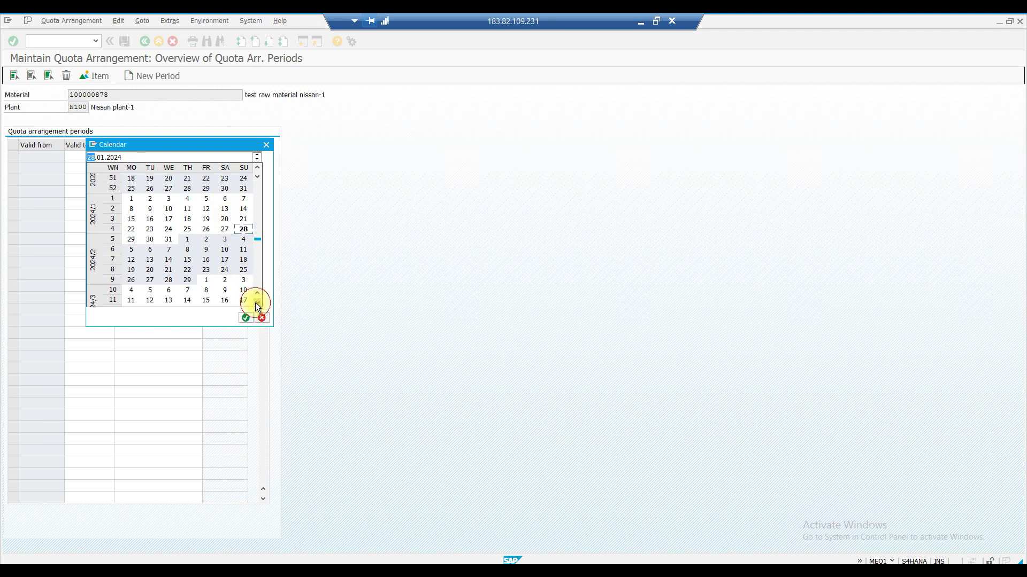
scroll(255, 302, "down", 9)
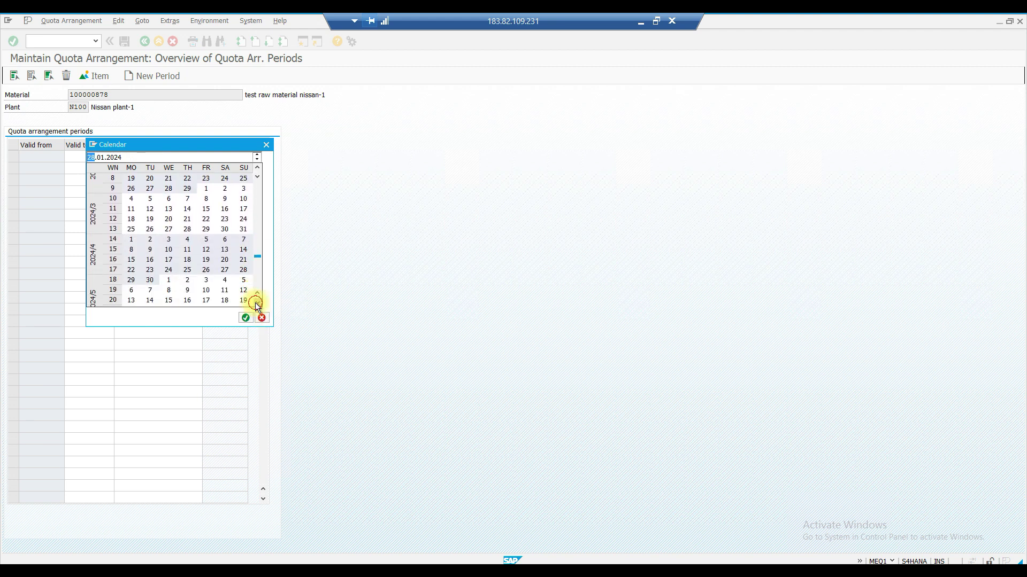
scroll(255, 302, "down", 7)
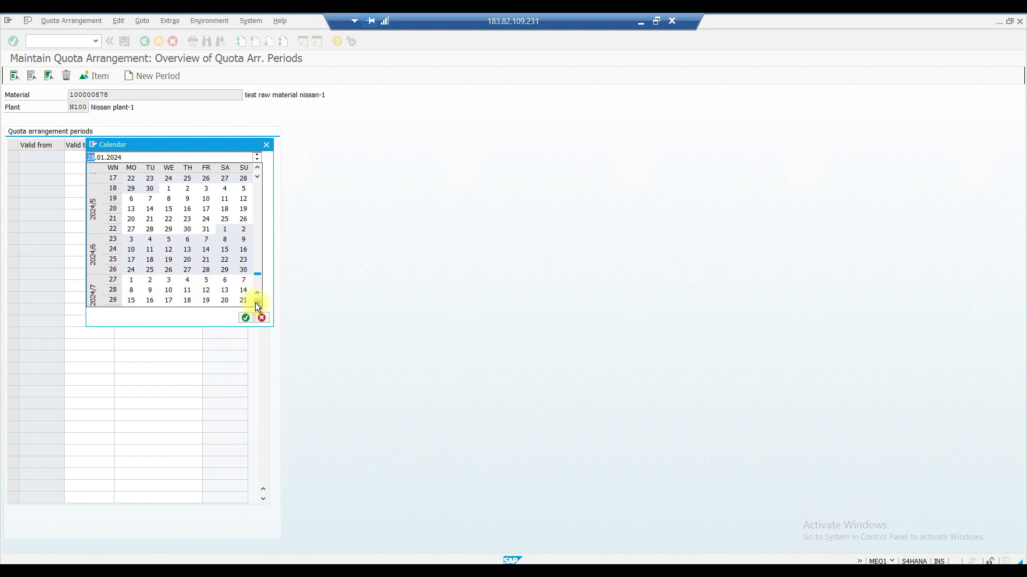
double_click(206, 270)
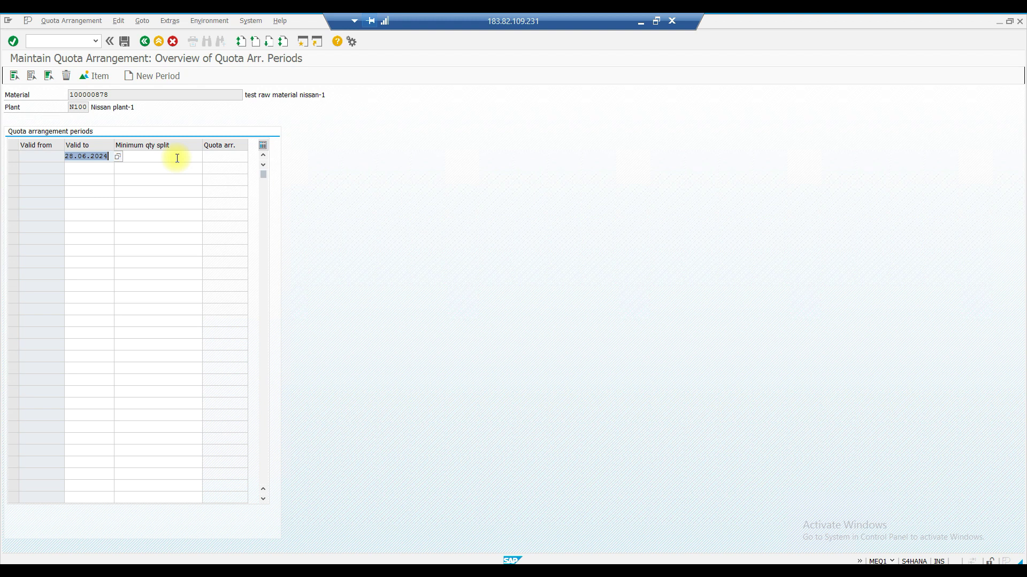
type("1000")
key("BackSpace")
key("BackSpace")
key("BackSpace")
key("BackSpace")
Pick 28.06.2024 again as the first period's Valid to date and set its minimum quantity split to 1000.
left_click(118, 156)
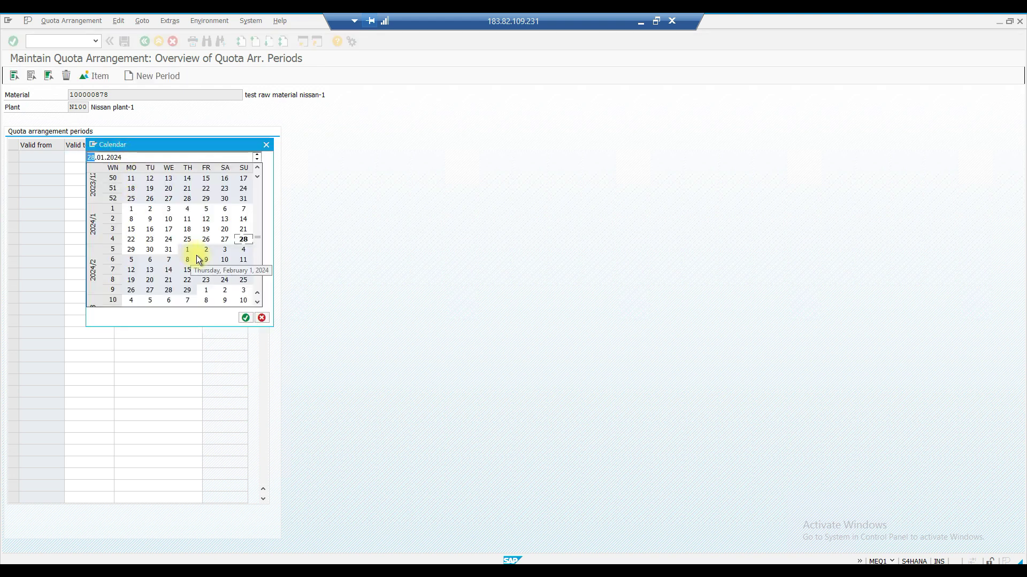
left_click(257, 302)
left_click_drag(258, 302, 257, 302)
double_click(206, 270)
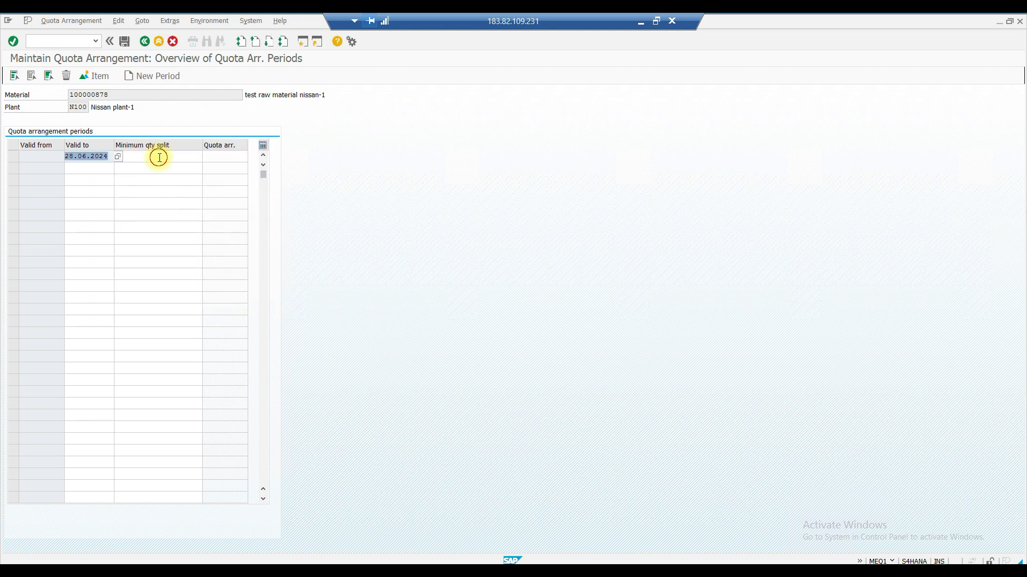
left_click(159, 157)
type("1000")
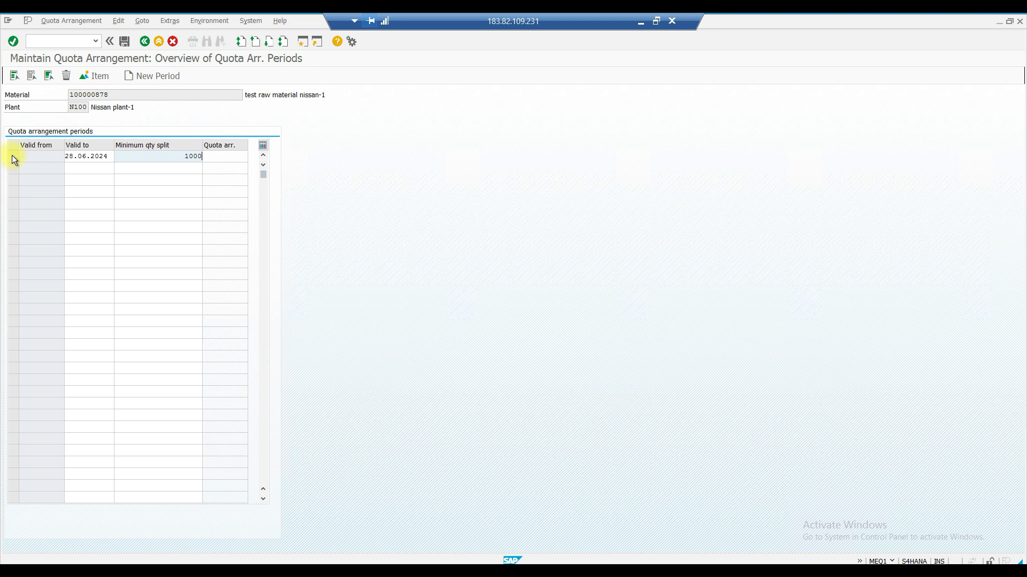
key("Return")
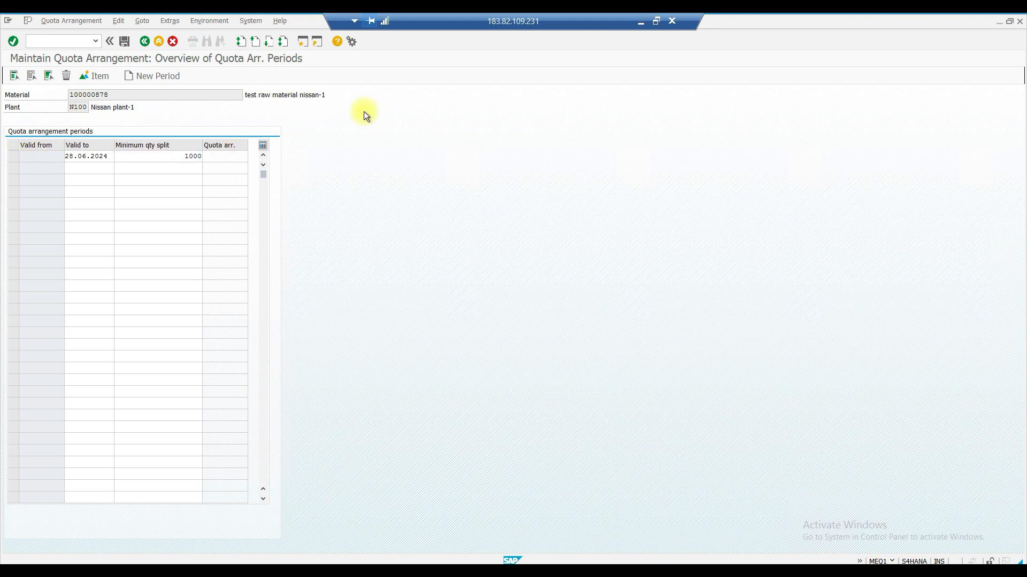
Open the quota period's items and fill the first item's vendor with the number copied from cell F29 of the Excel MASTER DATA sheet.
left_click(15, 156)
left_click(100, 76)
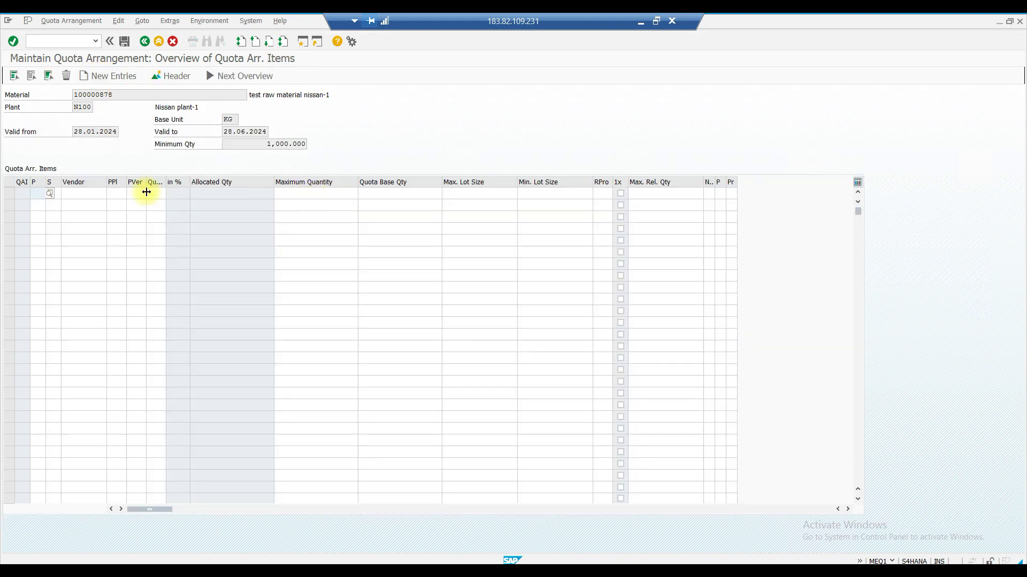
left_click(87, 195)
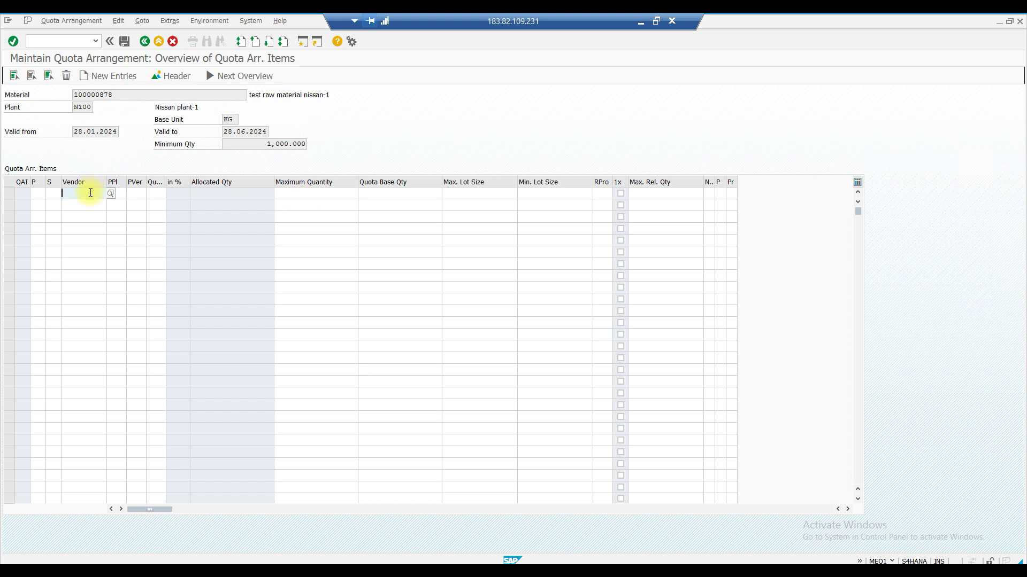
left_click(644, 22)
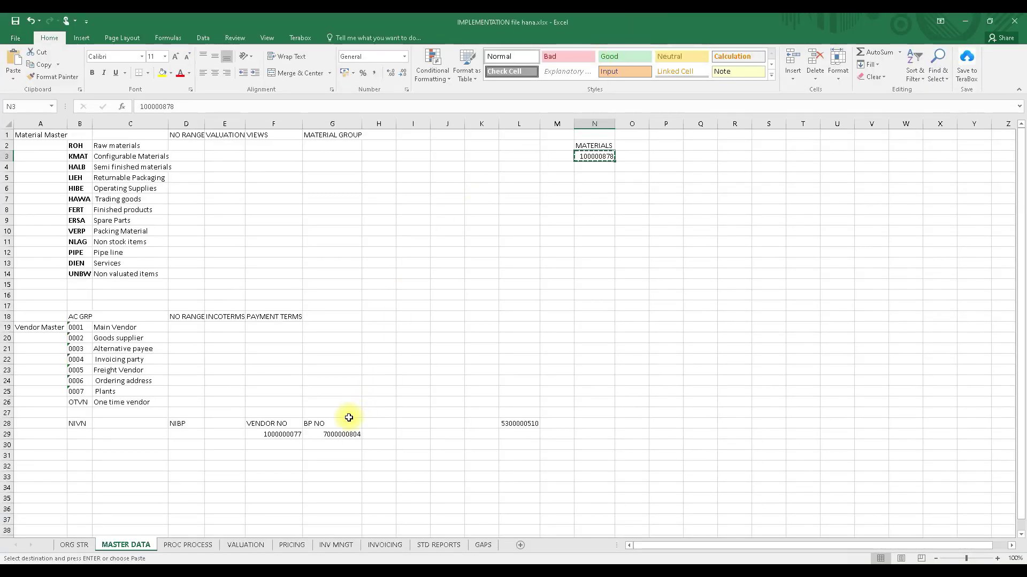
left_click(269, 438)
key("ctrl+c")
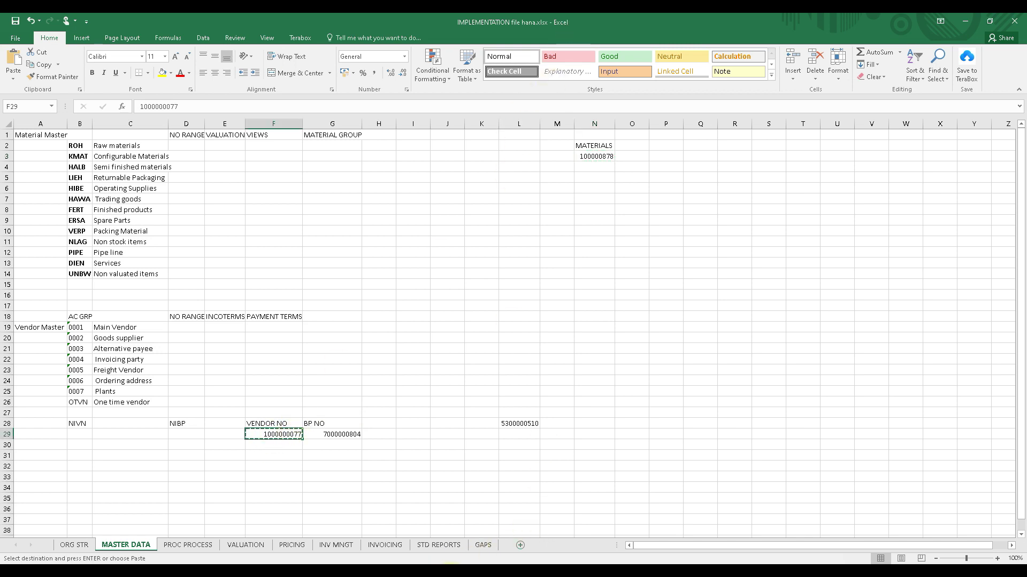
key("alt+Tab")
key("ctrl+v")
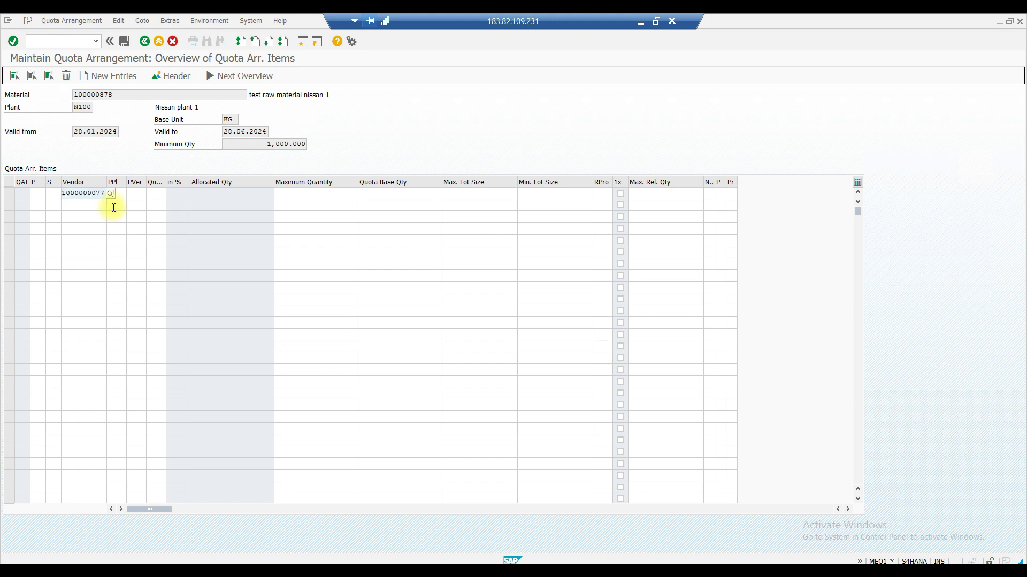
Give the first quota item a quota of 3 and procurement type F, External procurement.
left_click(155, 196)
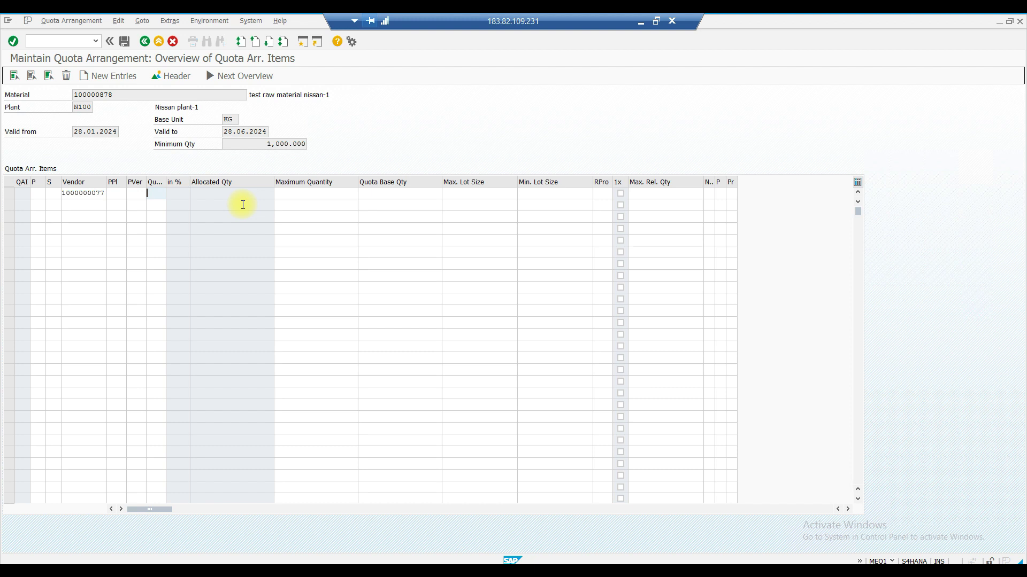
type("3")
key("Return")
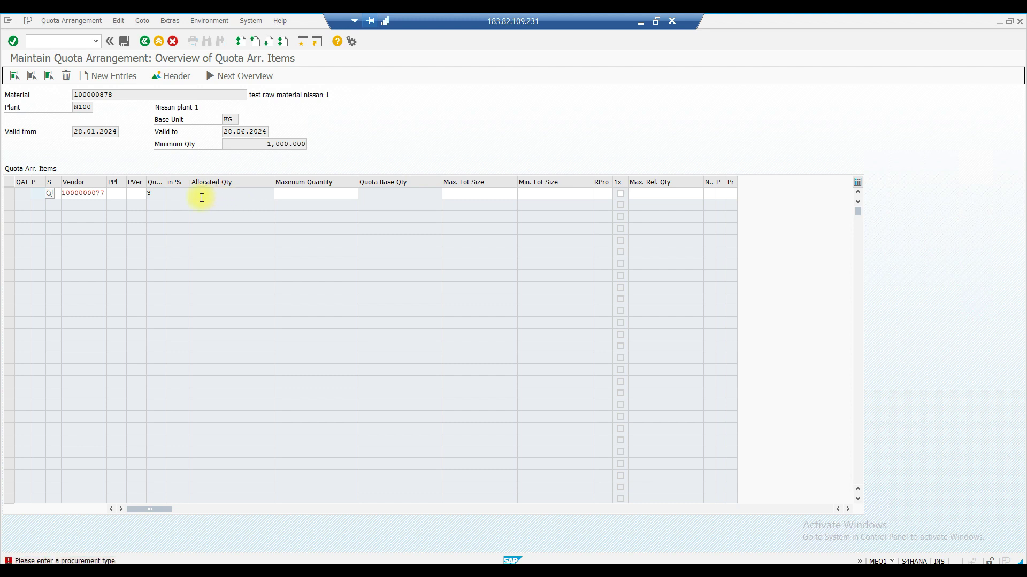
left_click(50, 193)
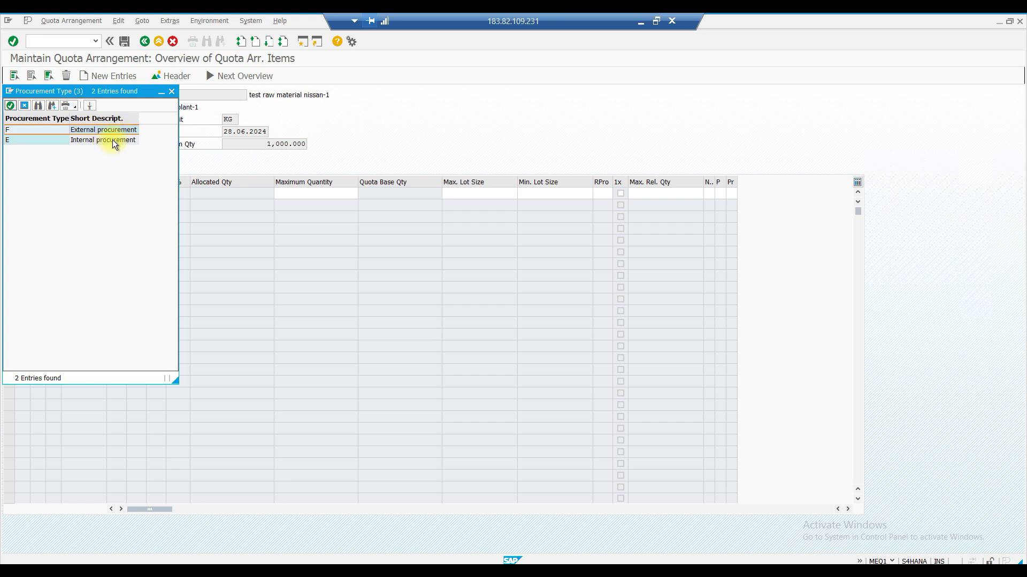
double_click(84, 130)
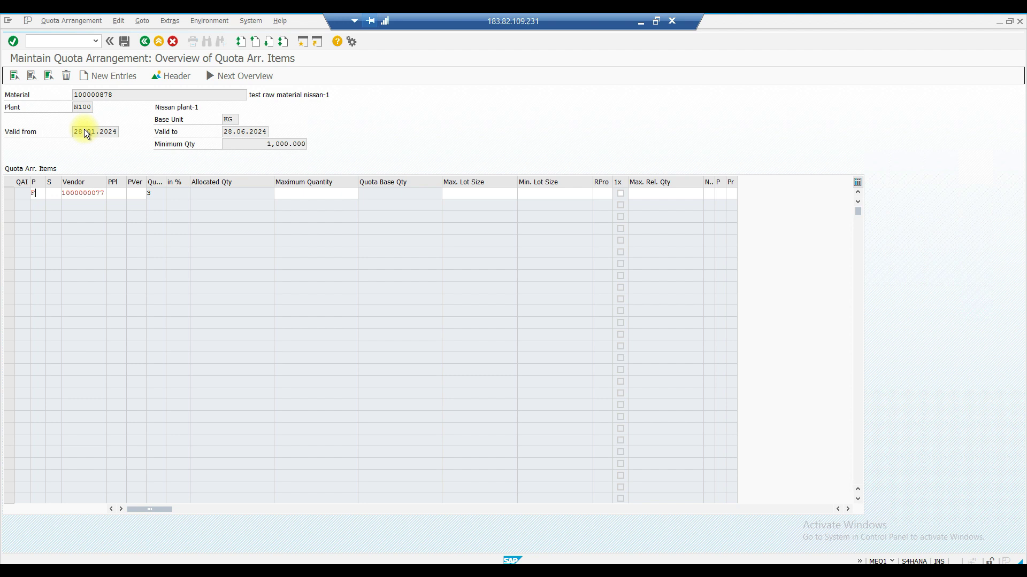
key("Return")
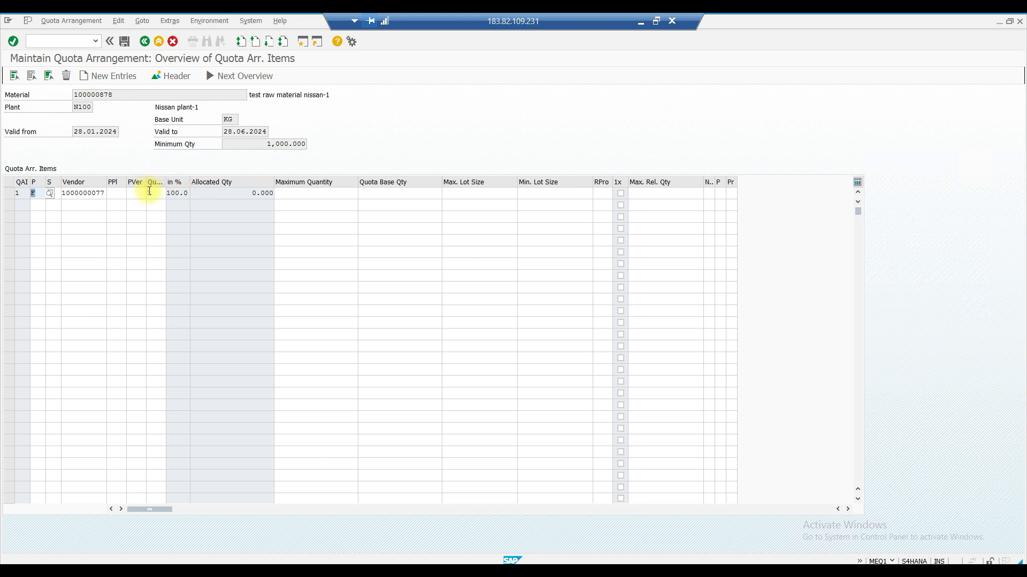
left_click(81, 205)
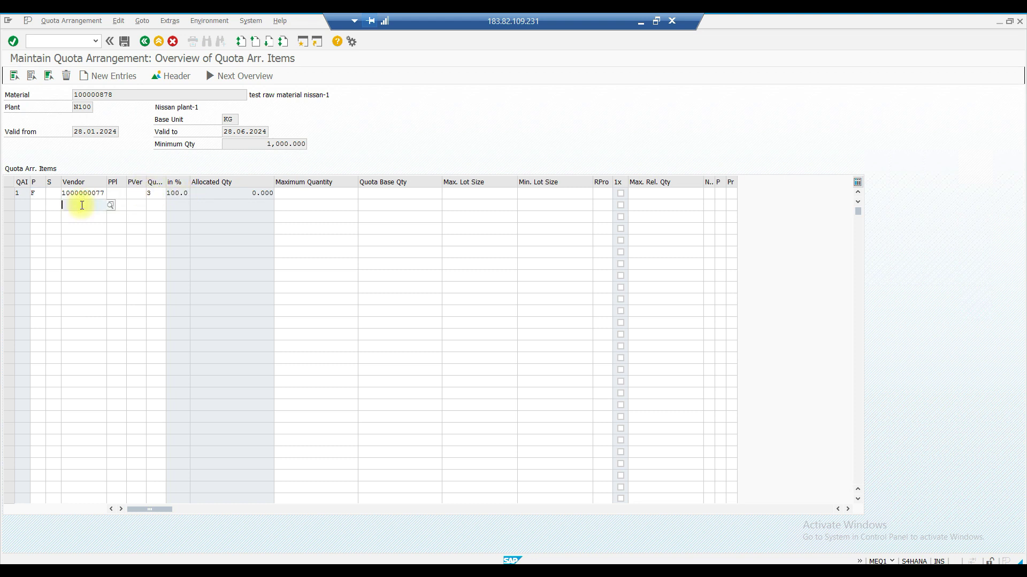
left_click(111, 205)
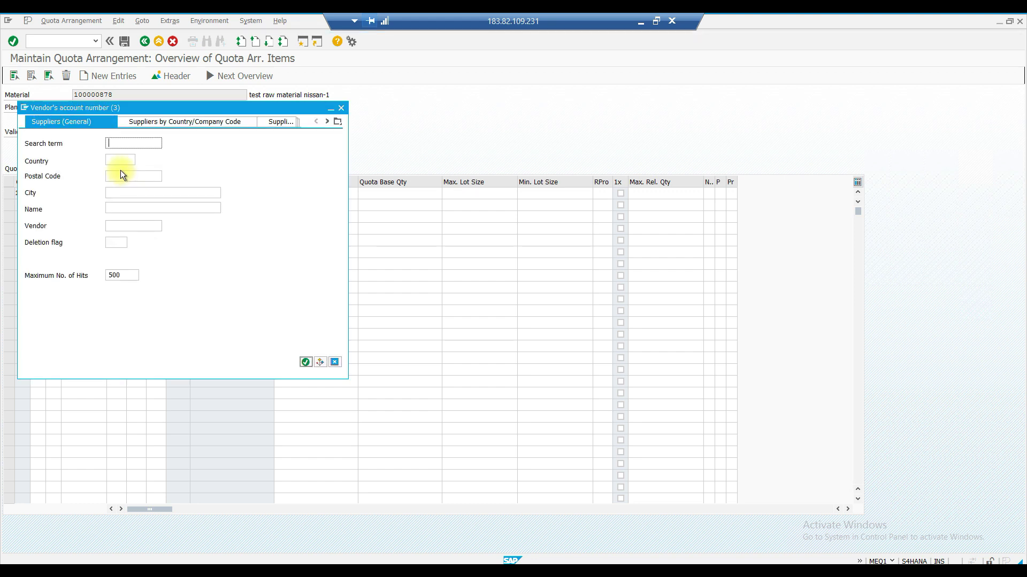
left_click(341, 108)
left_click(118, 204)
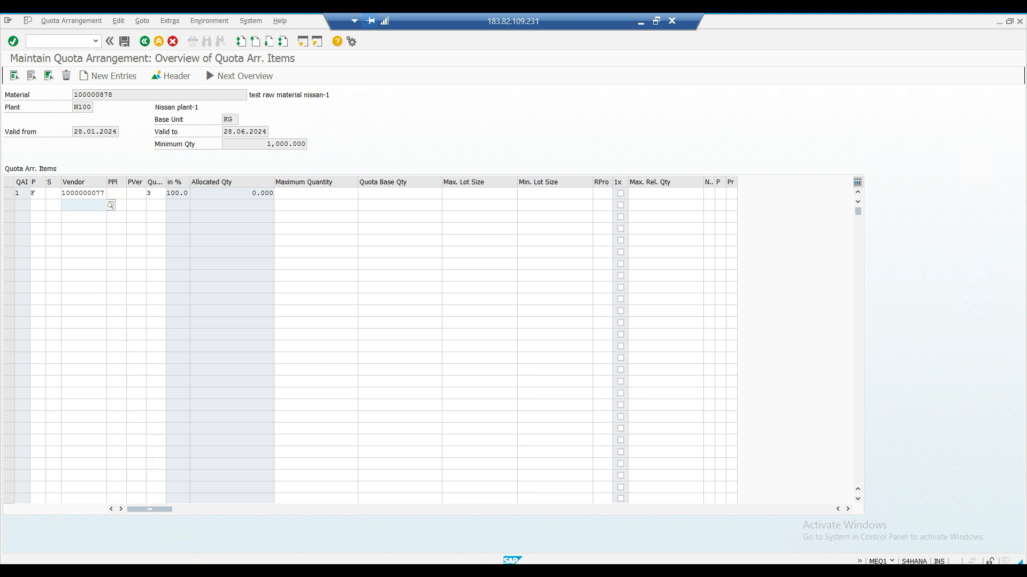
Switch to the SAP session displaying the material, leave it and start transaction BP.
mouse_move(217, 570)
left_click(203, 529)
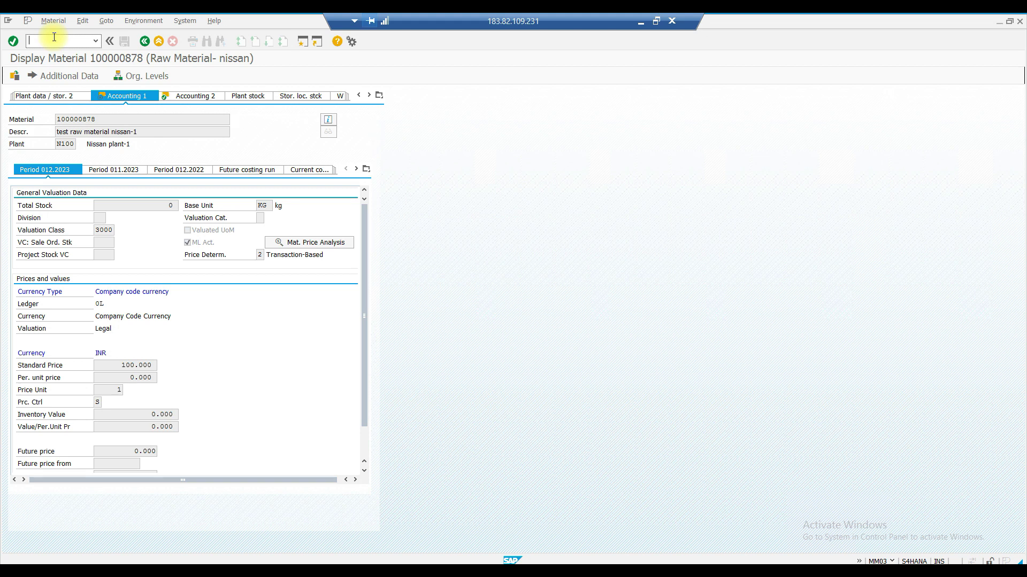
key("Return")
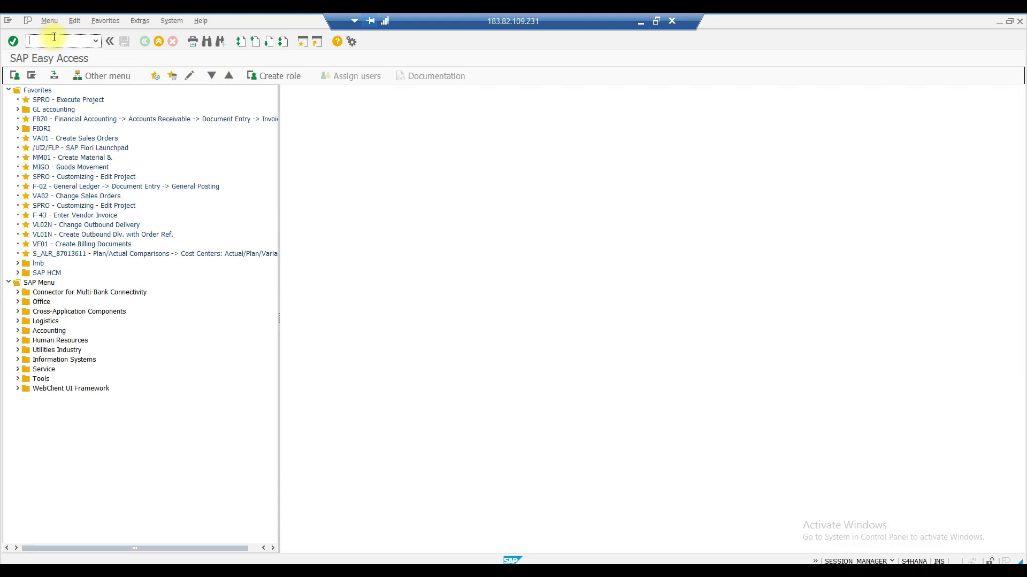
type("BP")
key("Return")
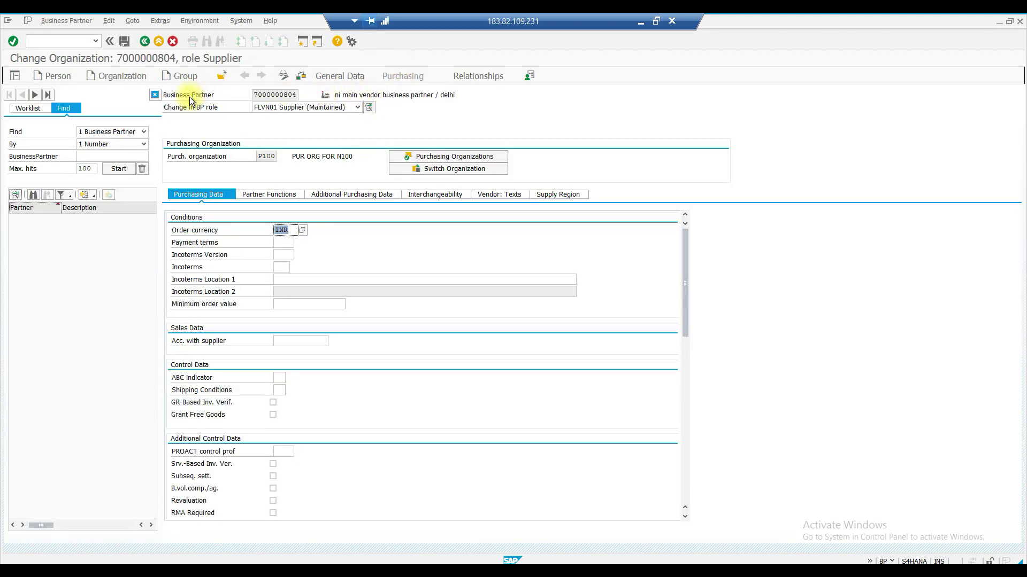
Start creating an organization as a business partner and assign the grouping NIBP, business partner Nissan.
left_click(134, 76)
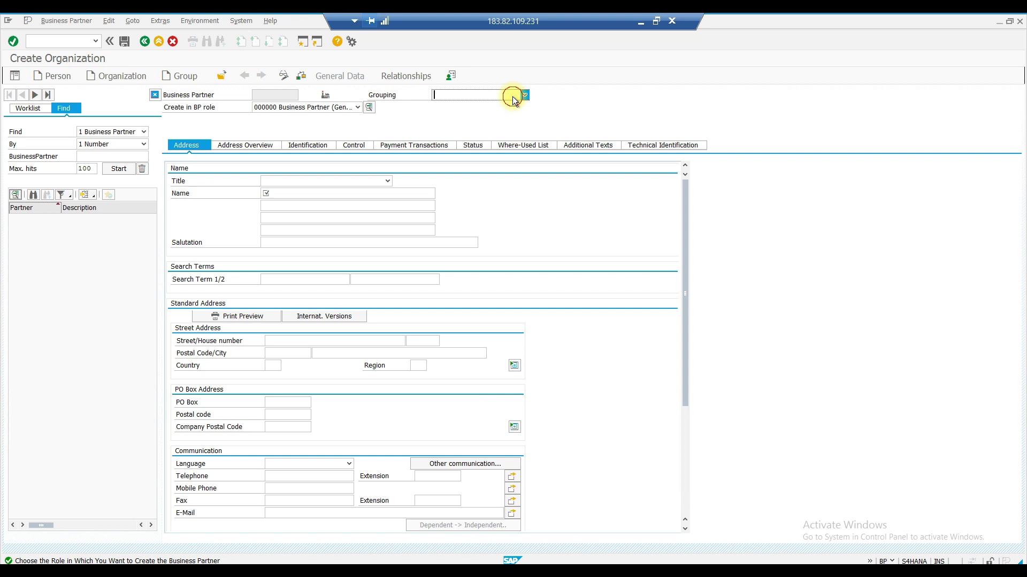
left_click(512, 96)
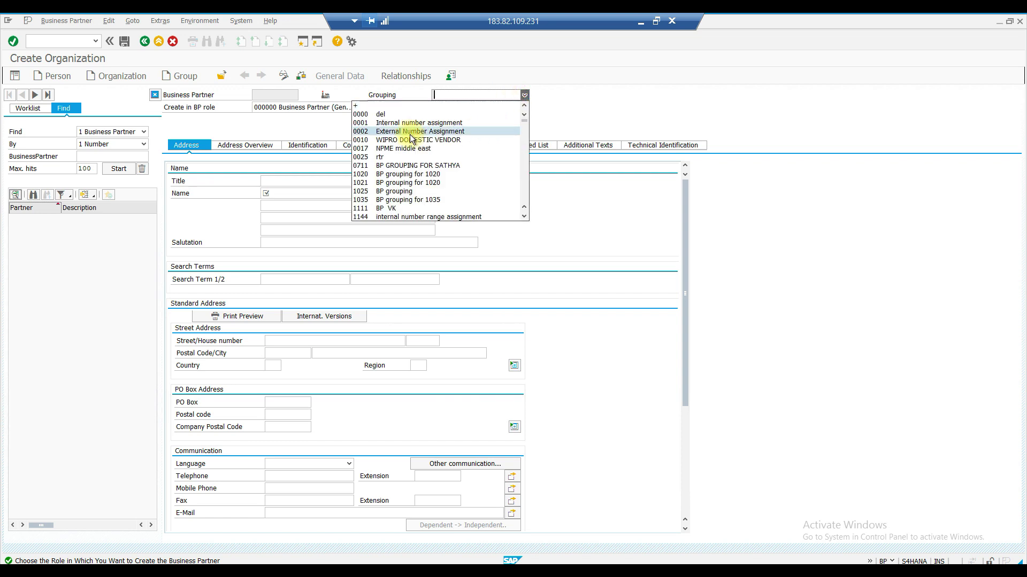
scroll(412, 137, "down", 5)
scroll(412, 138, "down", 8)
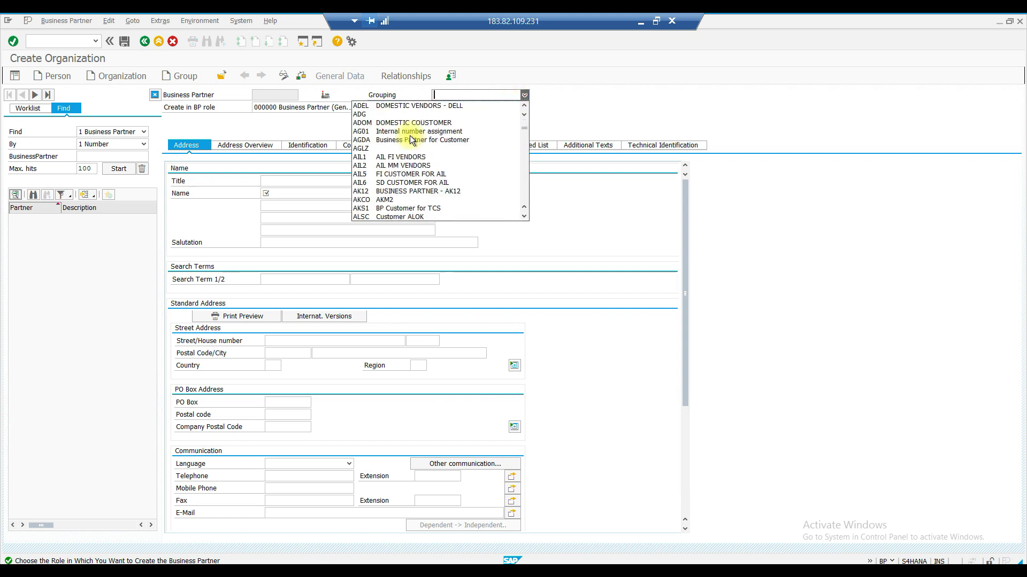
scroll(411, 138, "down", 5)
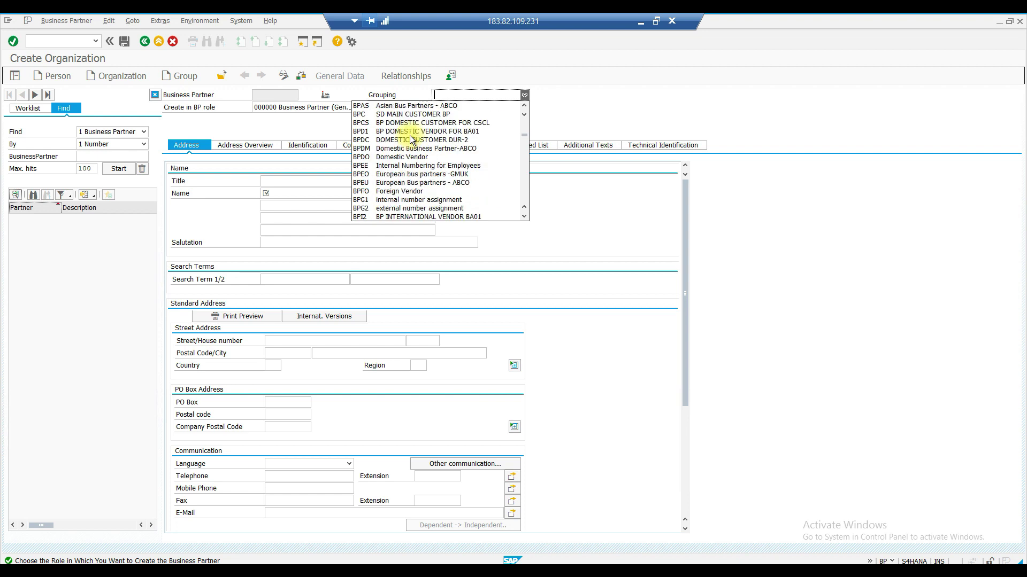
scroll(412, 140, "down", 10)
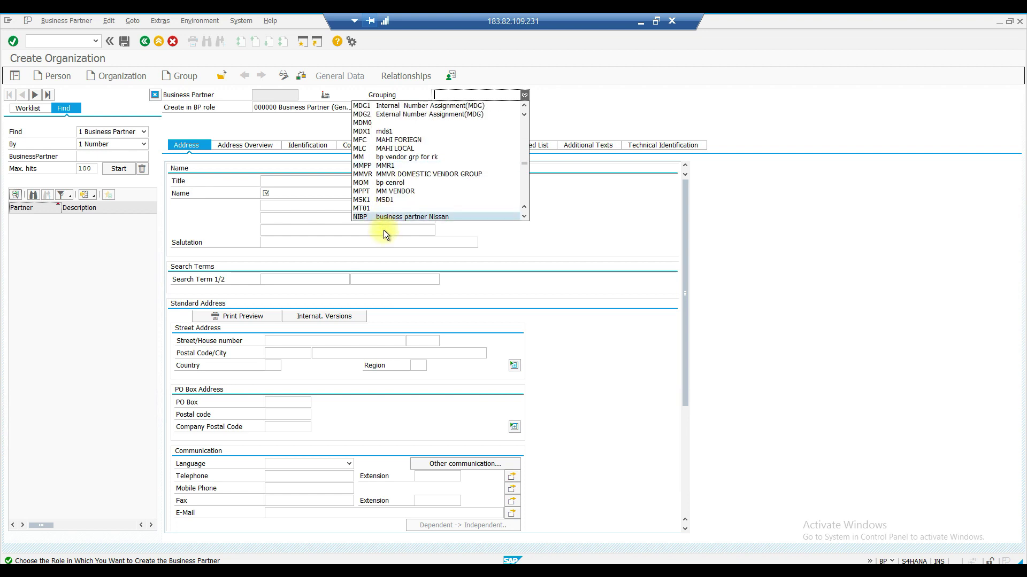
left_click(398, 216)
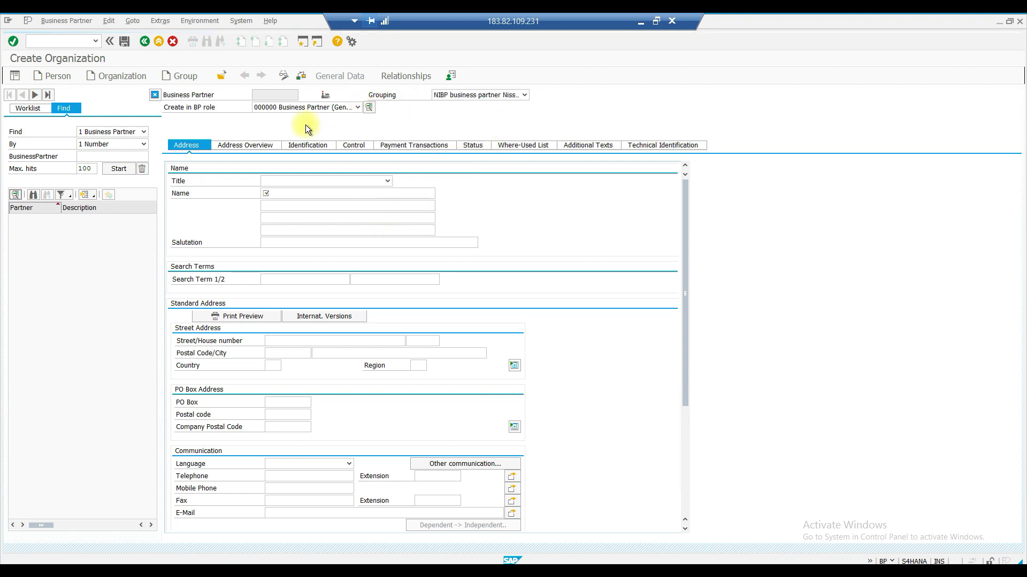
Name the new organization "ni main vendor business partner-1".
left_click(298, 193)
type("n")
left_click(294, 203)
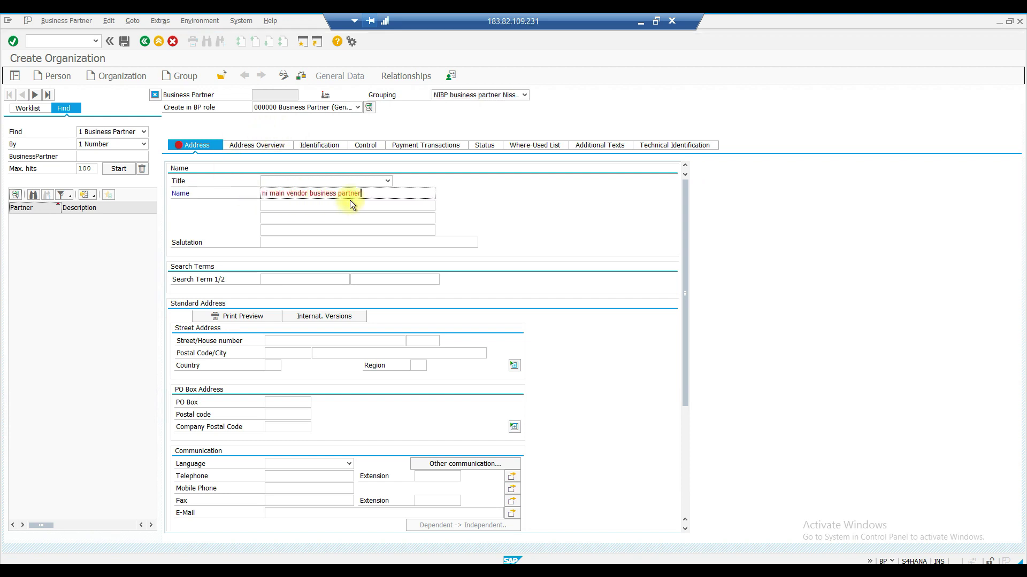
type("-1")
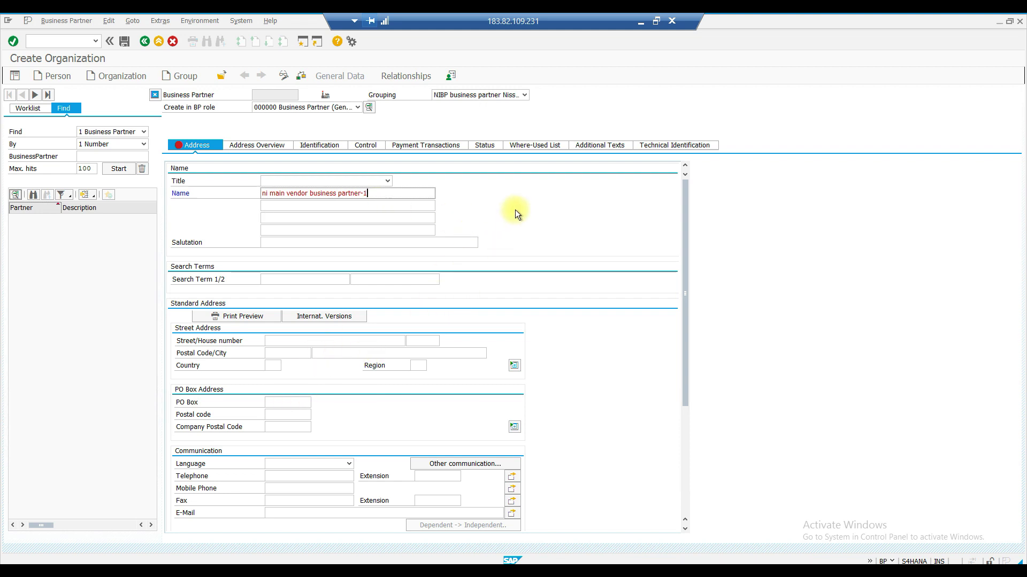
key("Return")
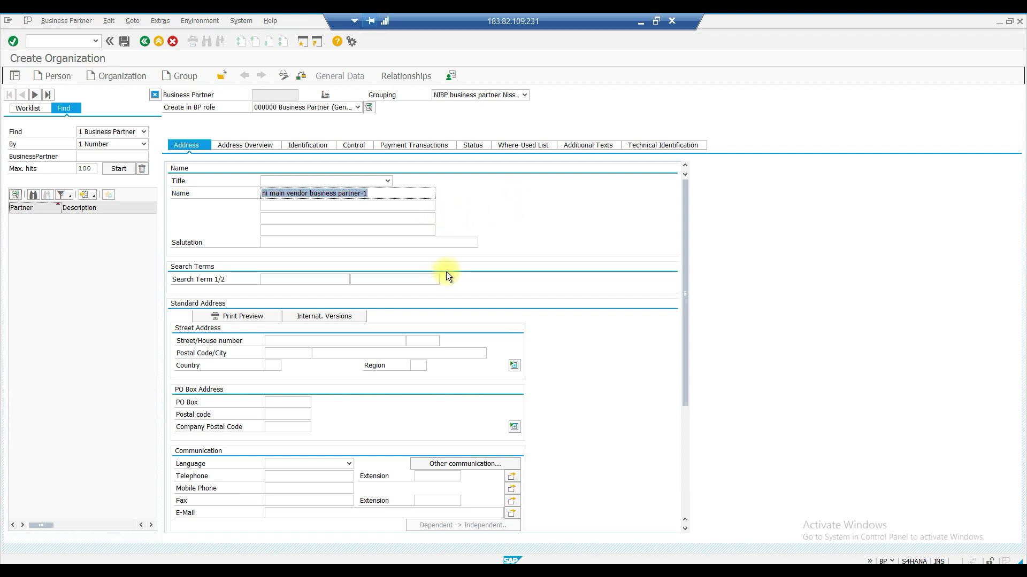
scroll(451, 281, "down", 4)
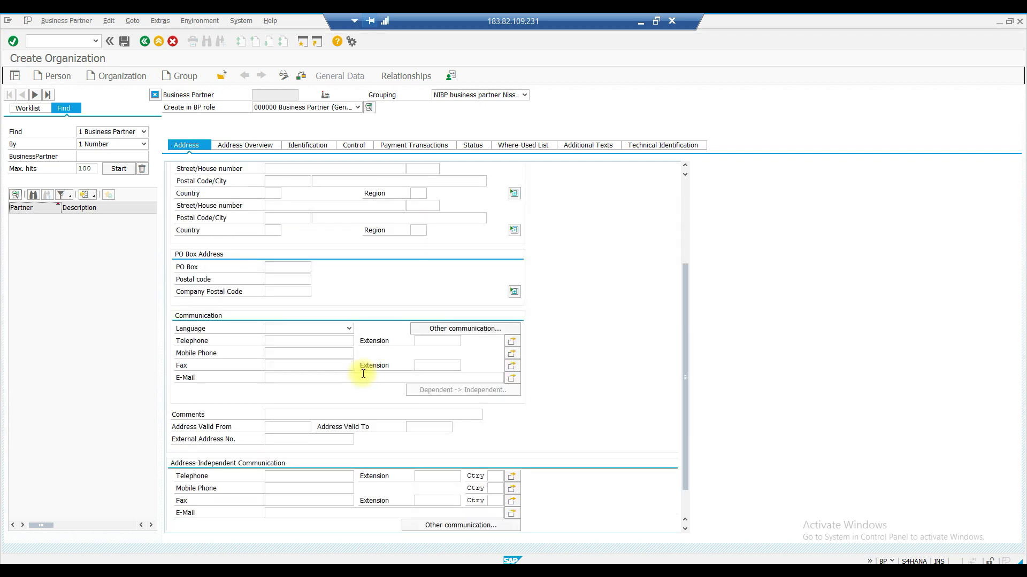
scroll(363, 373, "up", 6)
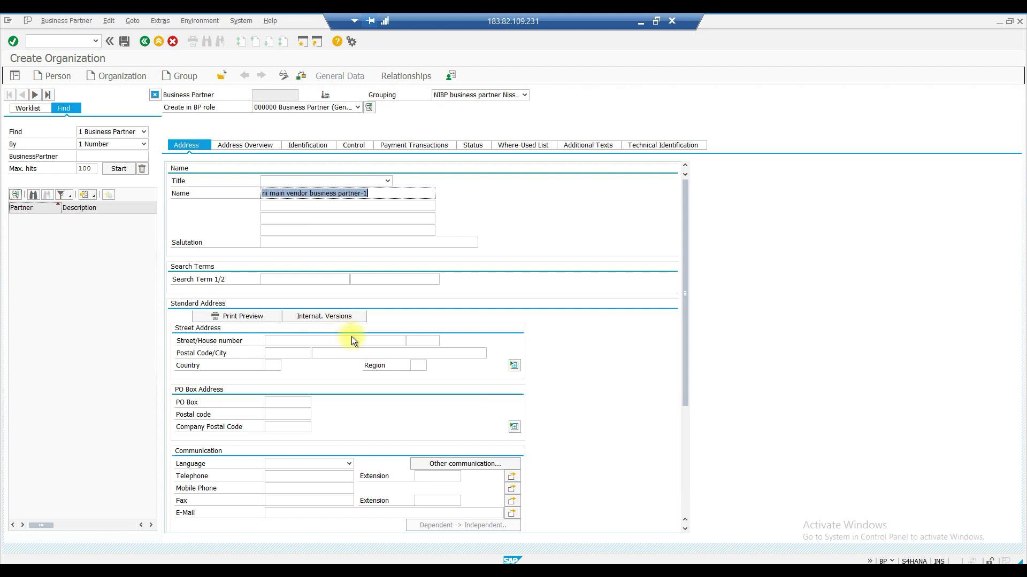
Set the two search terms to NIBP and 1, and save the new business partner.
left_click(279, 283)
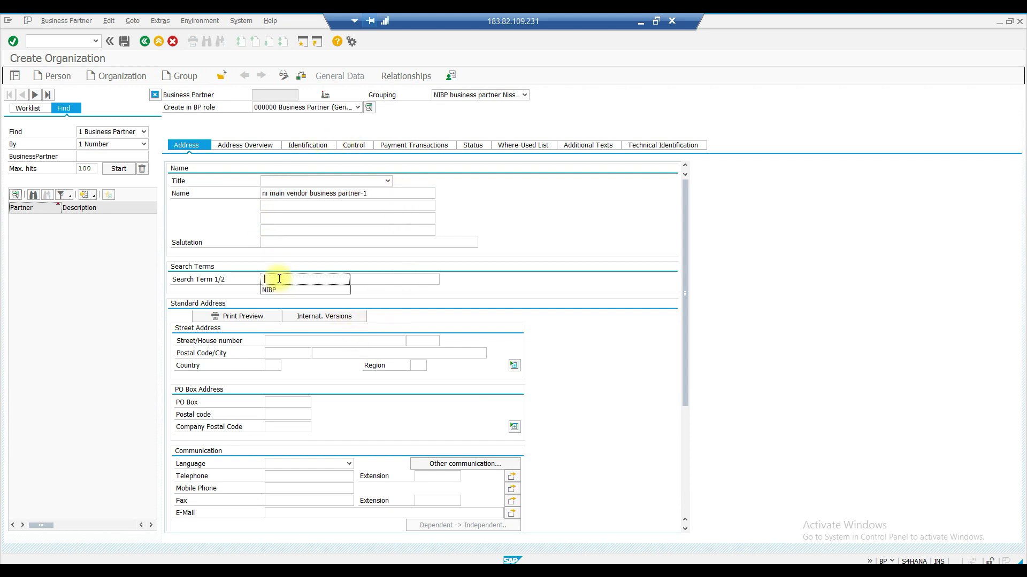
left_click(280, 292)
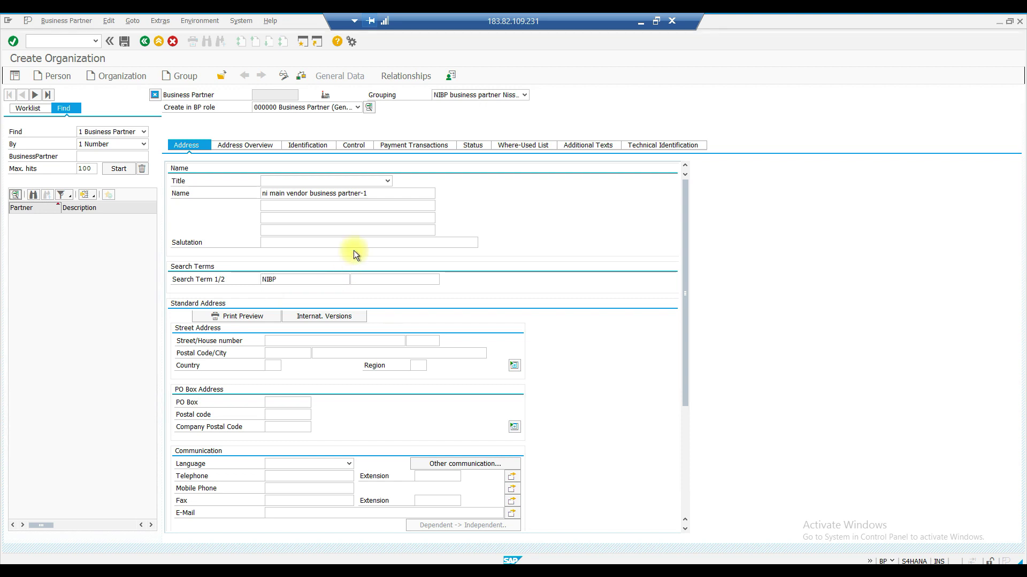
key("shift+Home")
left_click(363, 279)
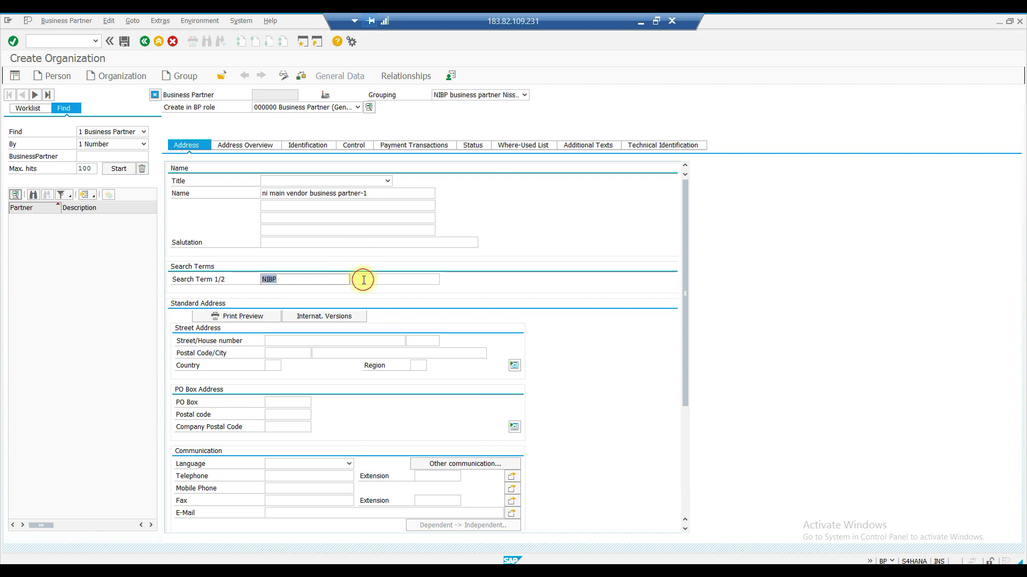
double_click(363, 280)
key("Return")
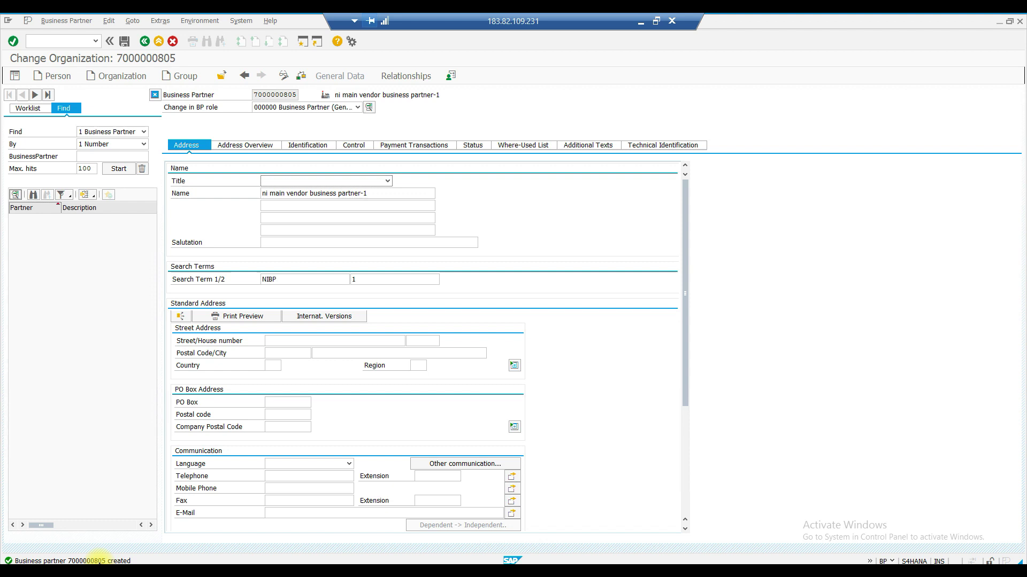
Change the business partner's role to FLVN01 Supplier.
left_click(357, 107)
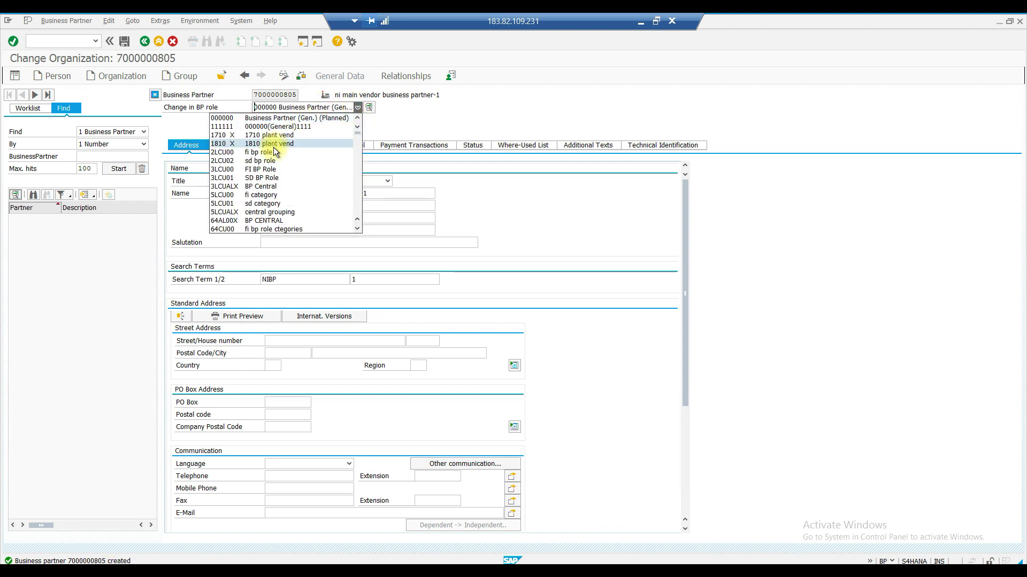
scroll(273, 148, "down", 1)
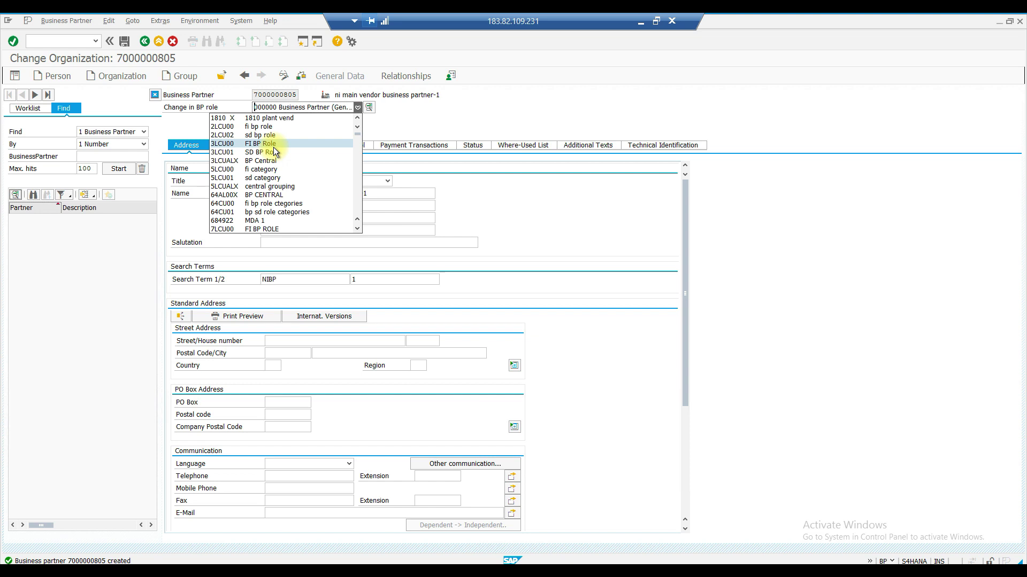
key("f")
key("Down")
key("Down")
key("Down")
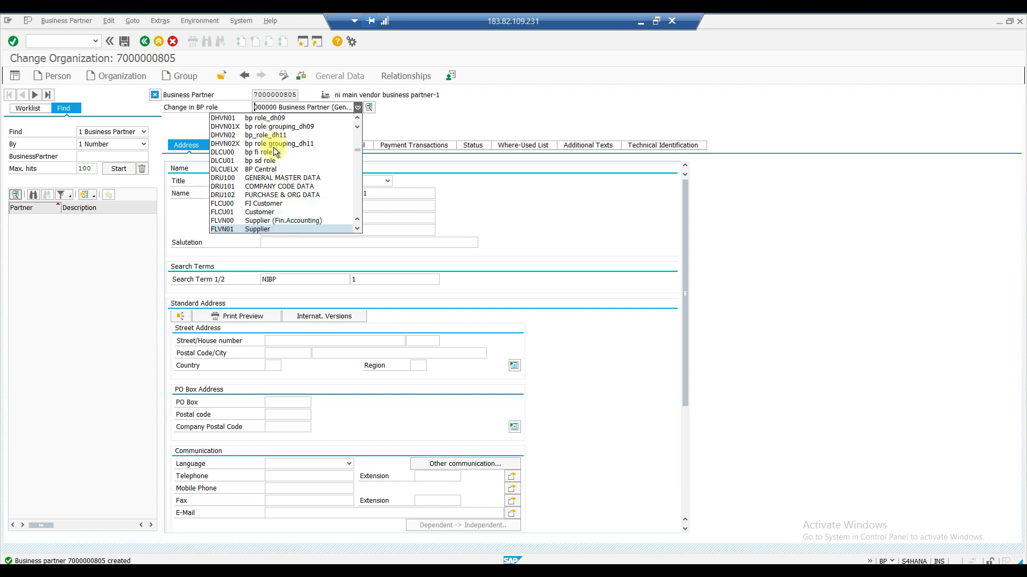
key("Return")
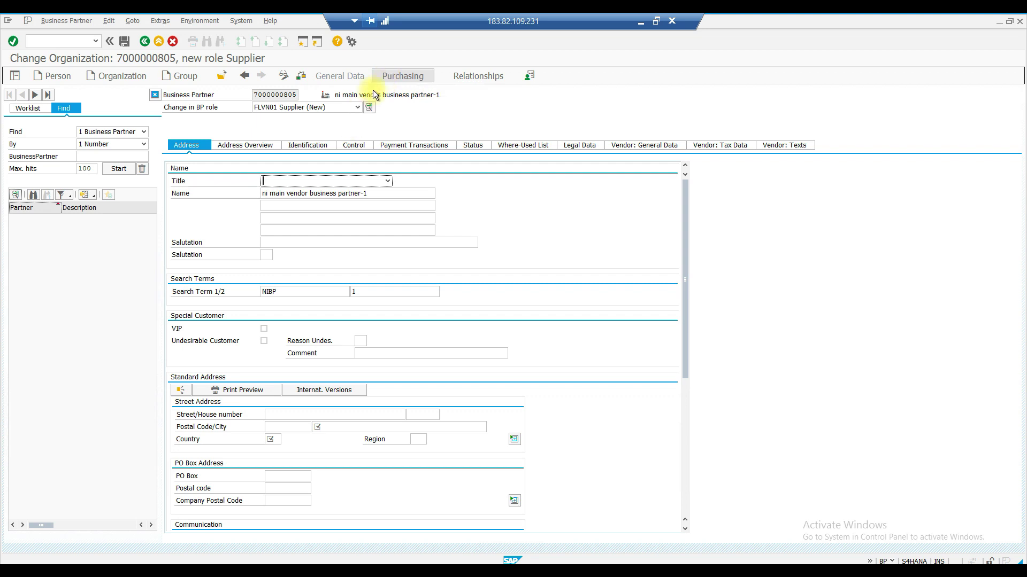
Assign purchasing organization P100 to the supplier in its purchasing data and set the order currency to INR.
left_click(384, 77)
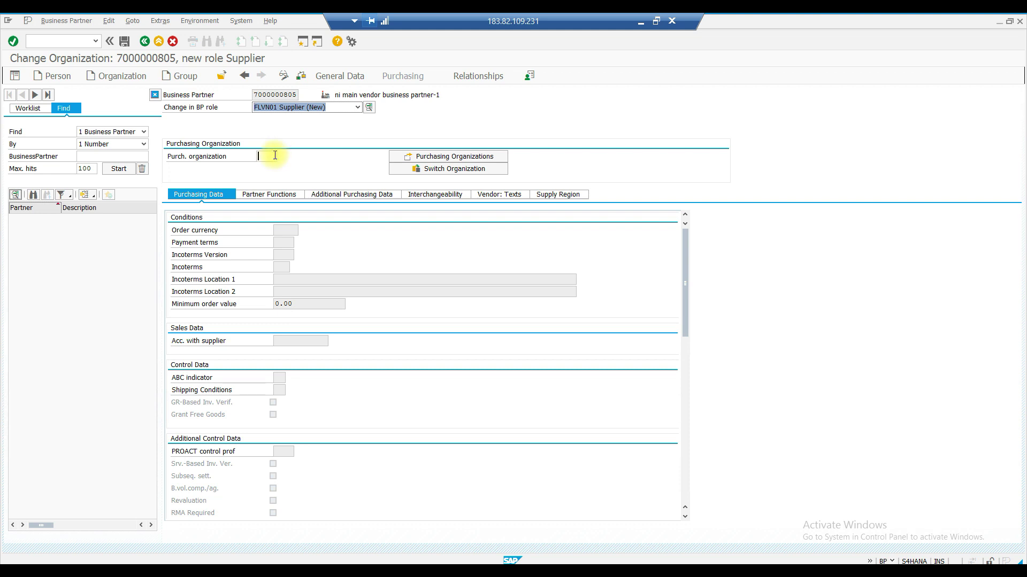
left_click(275, 155)
key("Return")
left_click(291, 242)
type("INR")
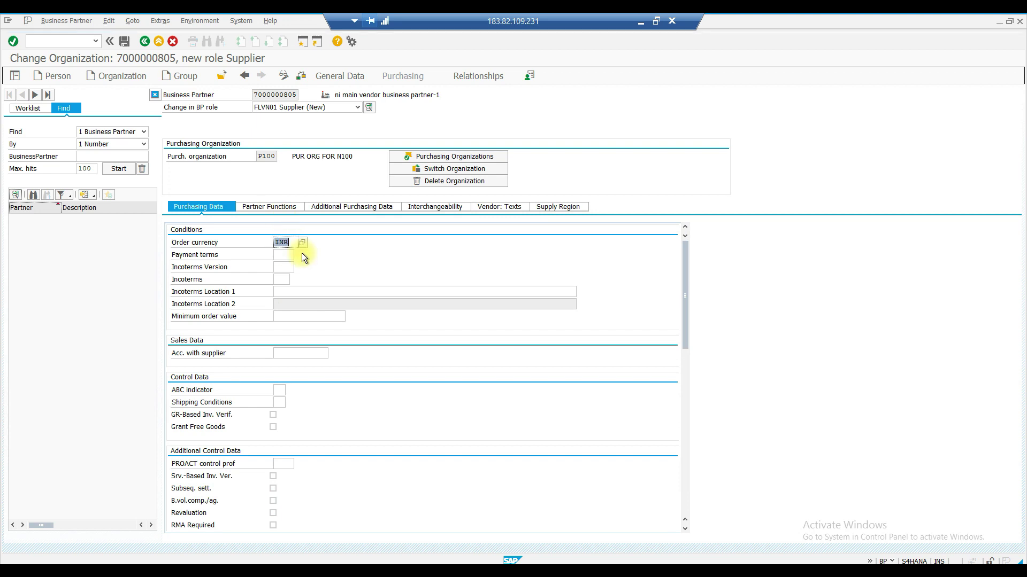
Return to the supplier's general data and enter the city delhi and country IN in its standard address.
left_click(348, 75)
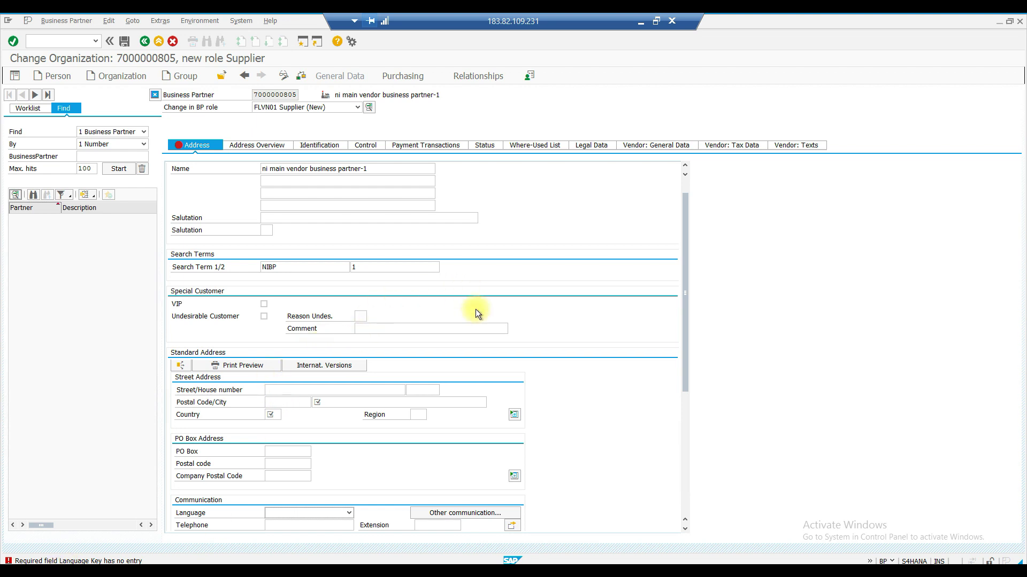
scroll(475, 309, "down", 1)
left_click(323, 365)
key("Escape")
left_click(281, 378)
type("IN")
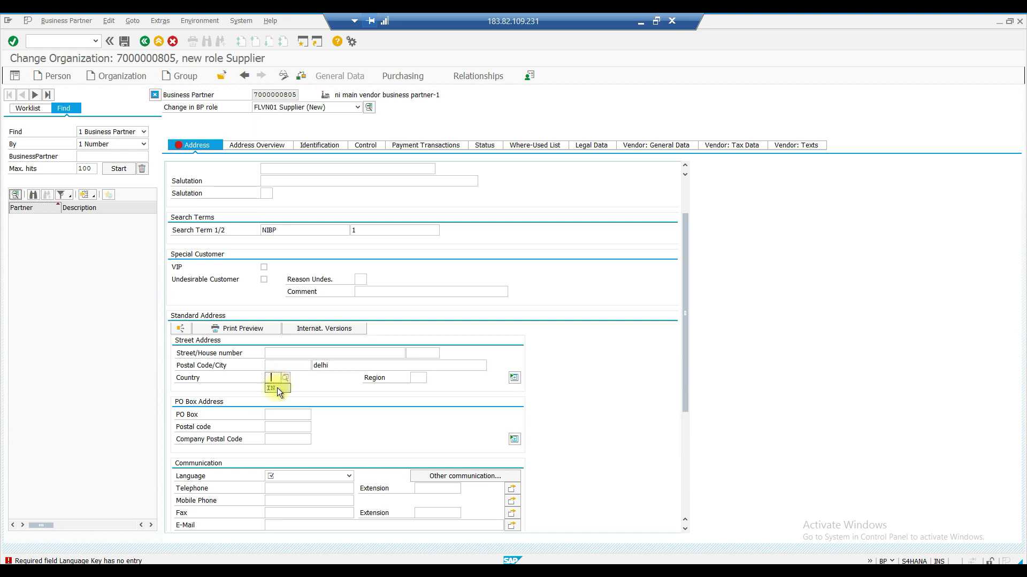
Set the supplier's communication language to EN English and confirm the address data.
left_click(291, 476)
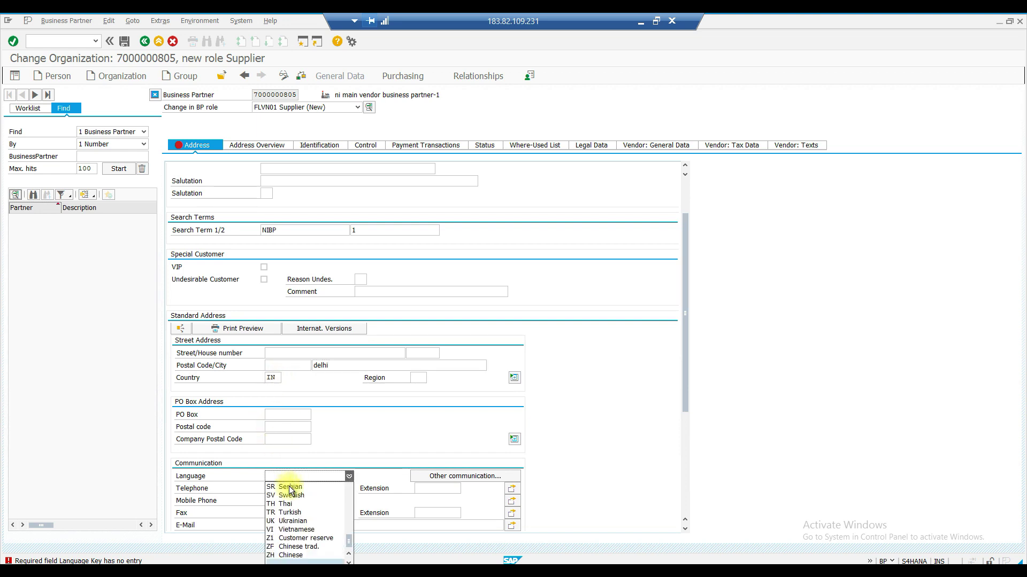
scroll(290, 498, "up", 9)
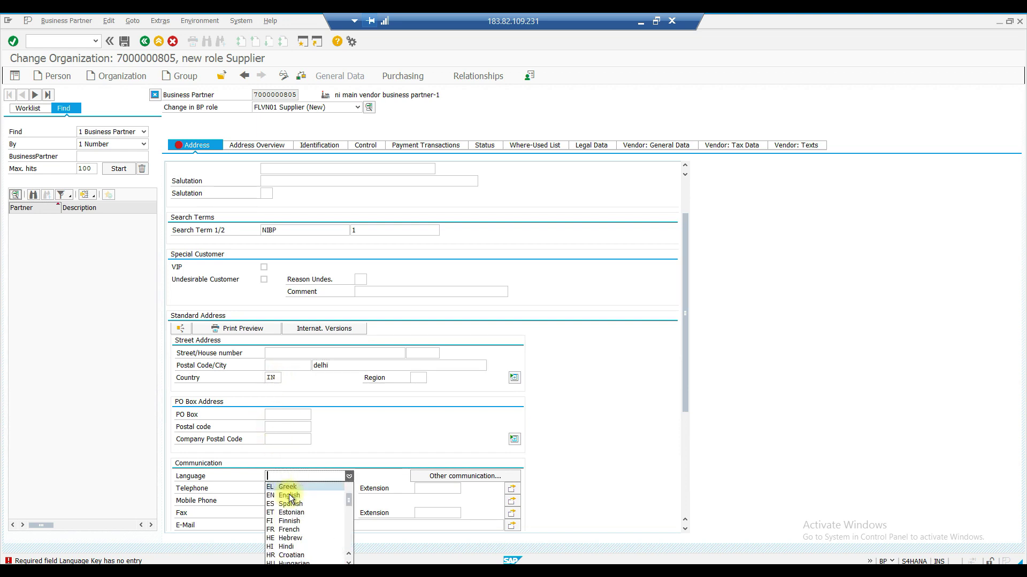
left_click(289, 496)
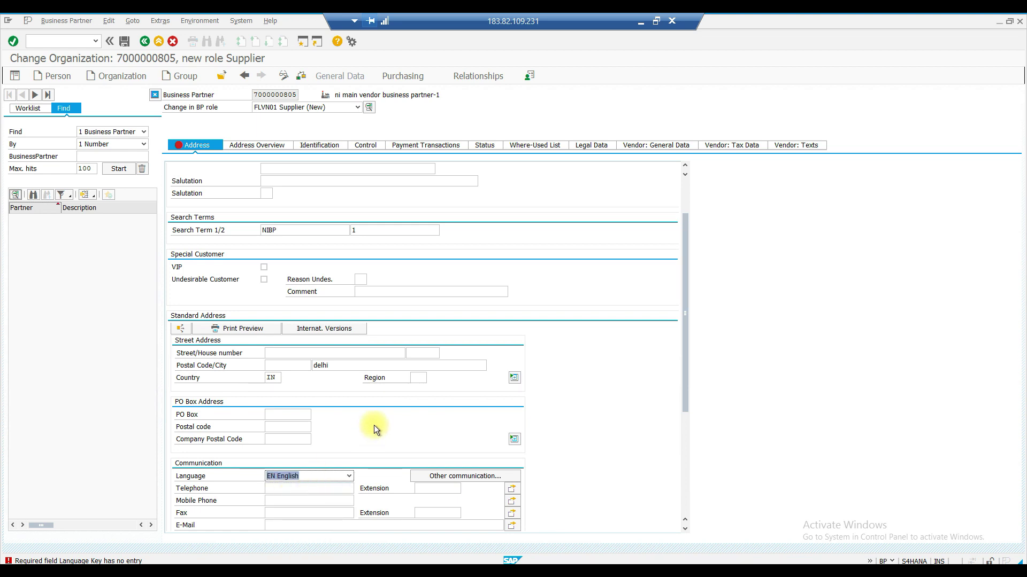
scroll(402, 380, "down", 3)
scroll(402, 379, "down", 6)
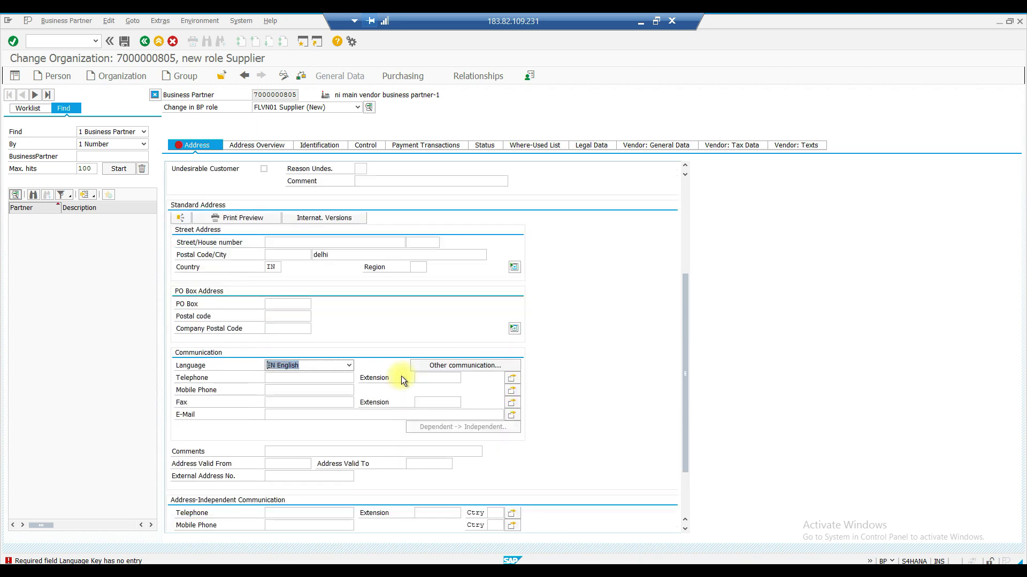
key("Return")
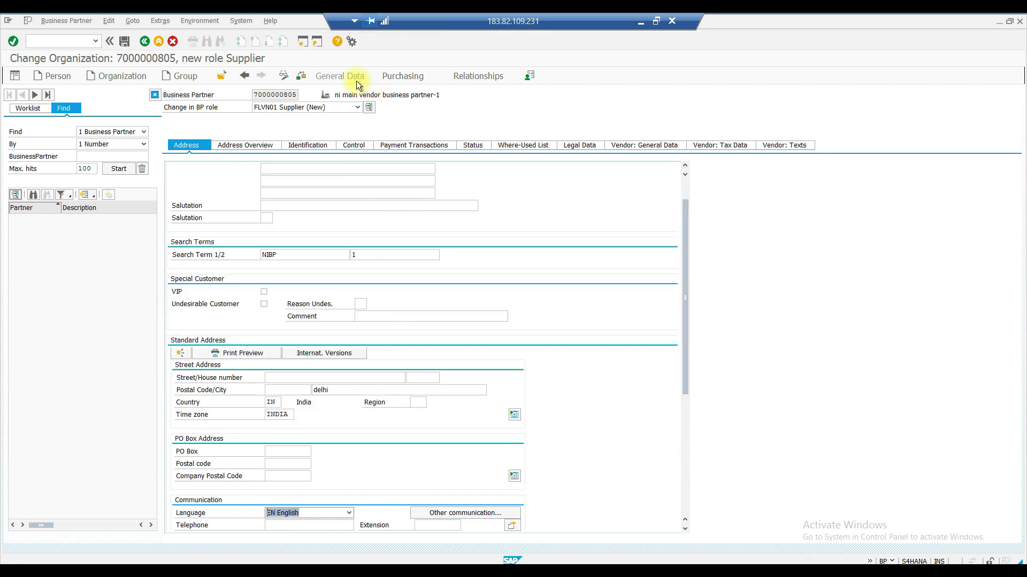
Display the vendor general data with the account group and save the new supplier role.
left_click(306, 76)
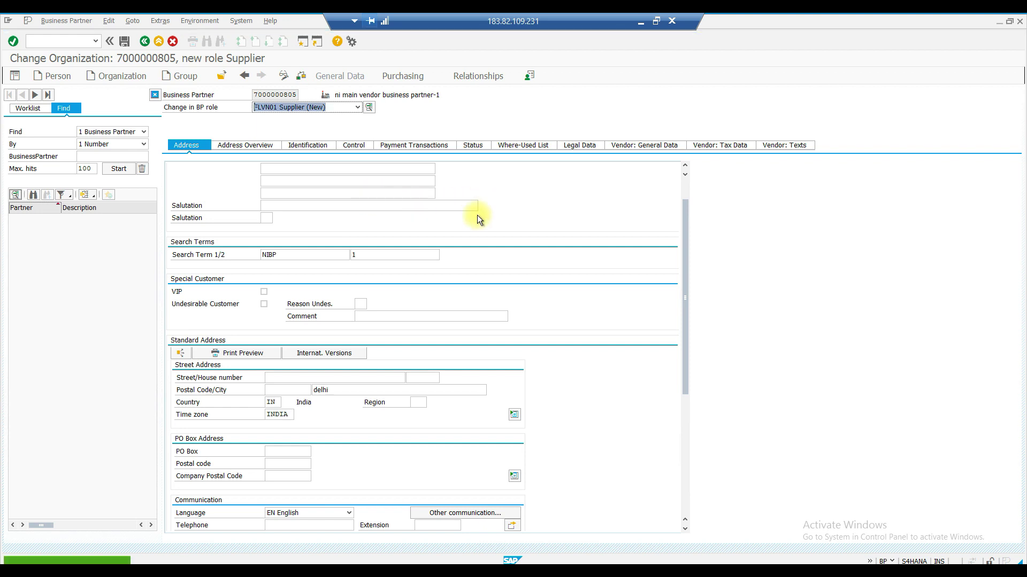
left_click(652, 146)
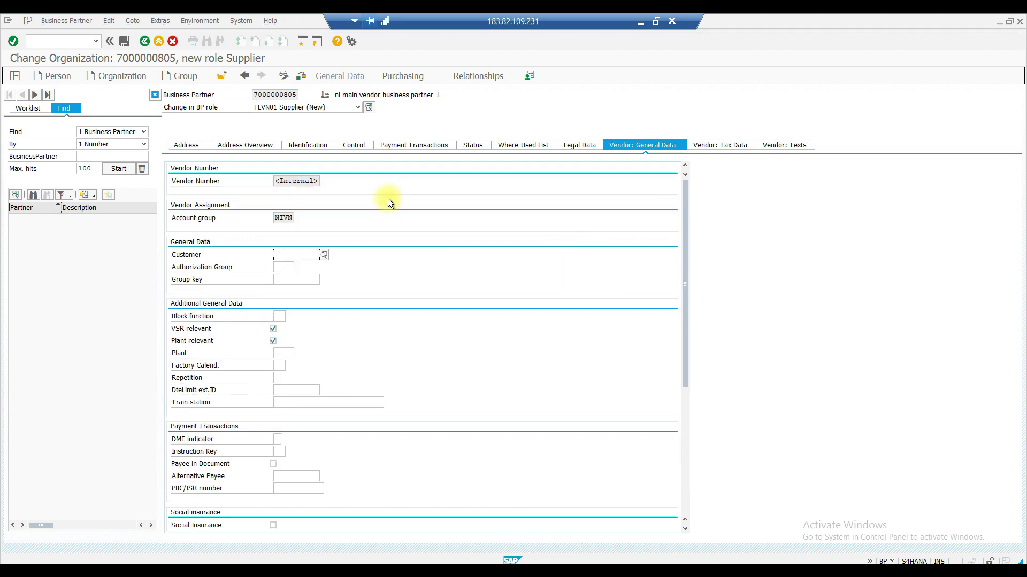
key("Return")
key("Return")
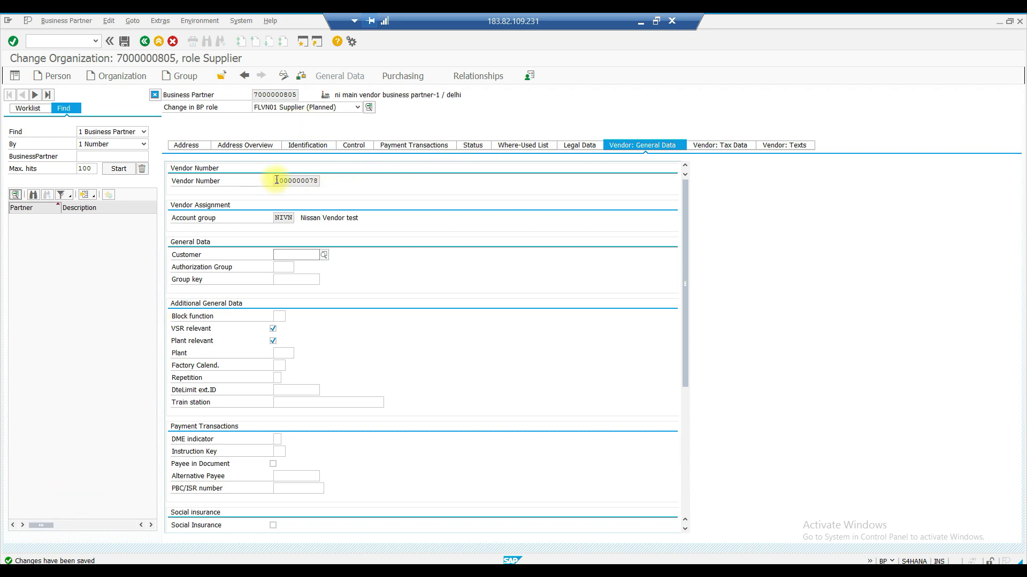
Copy the new vendor number and paste it into cell F30 of the MASTER DATA sheet in Excel.
left_click_drag(276, 181, 342, 178)
key("ctrl+c")
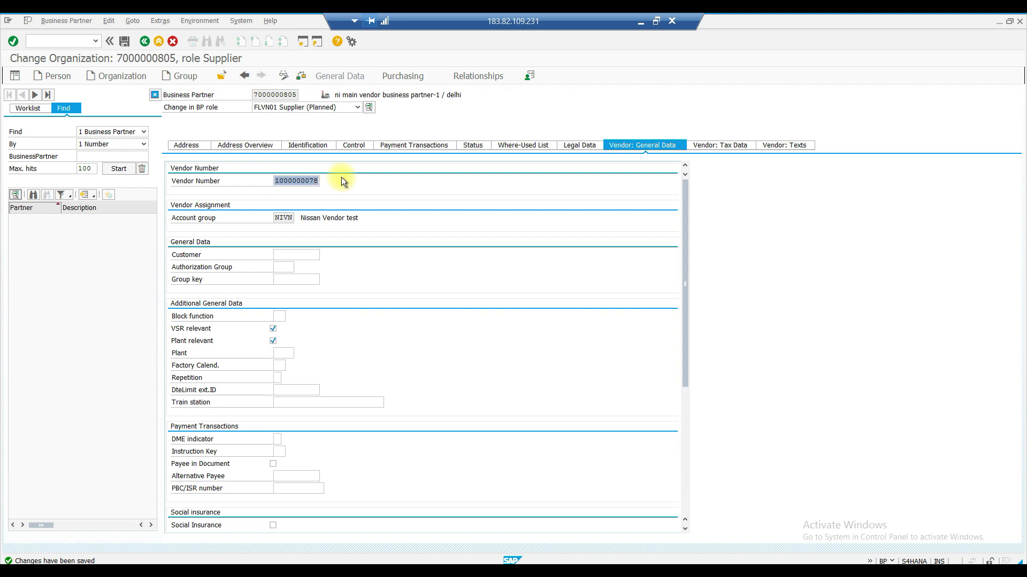
left_click(343, 182)
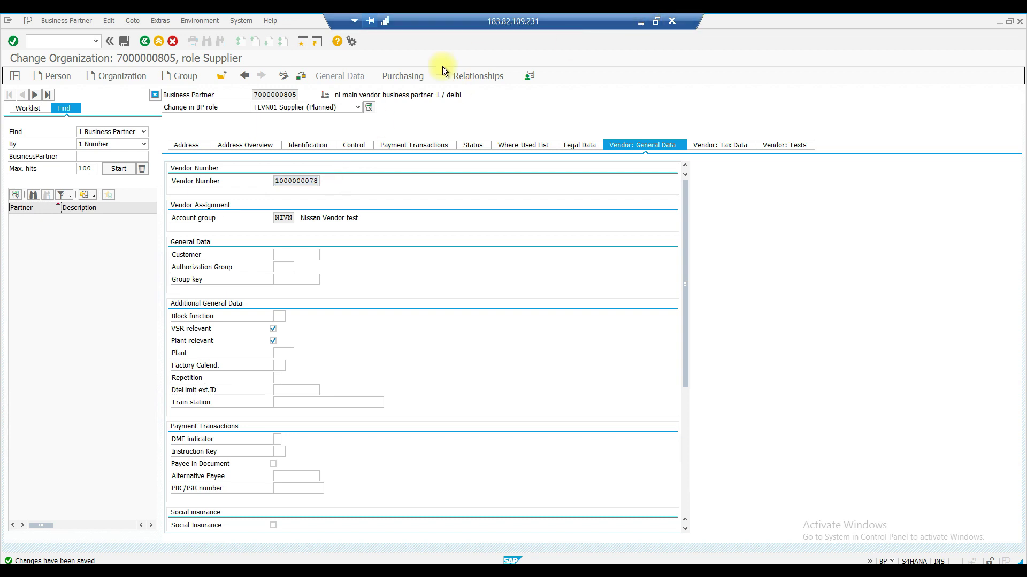
left_click(640, 23)
left_click(294, 448)
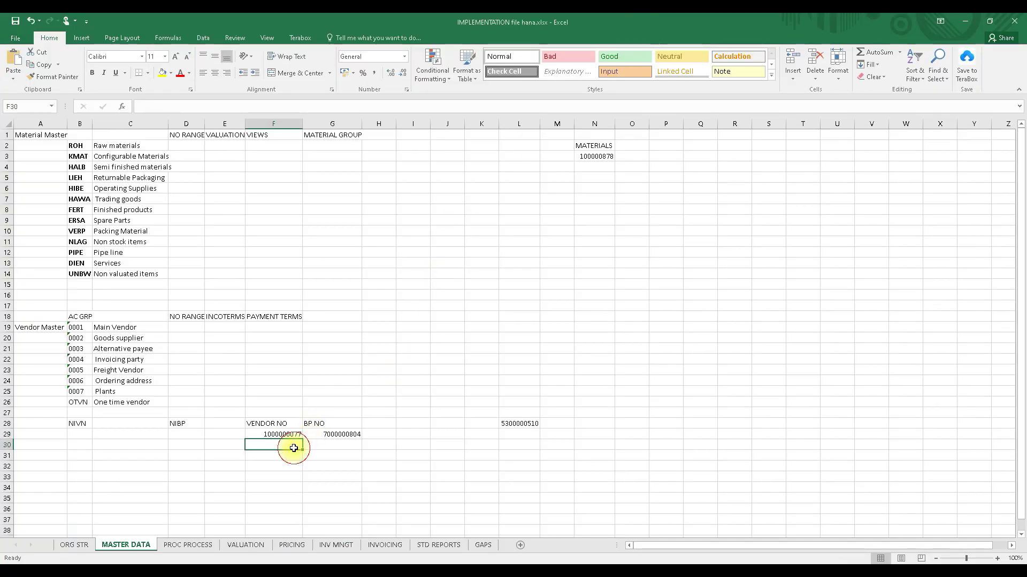
key("ctrl+v")
Copy the business partner number from SAP into cell G30 of the MASTER DATA sheet in Excel.
left_click(329, 447)
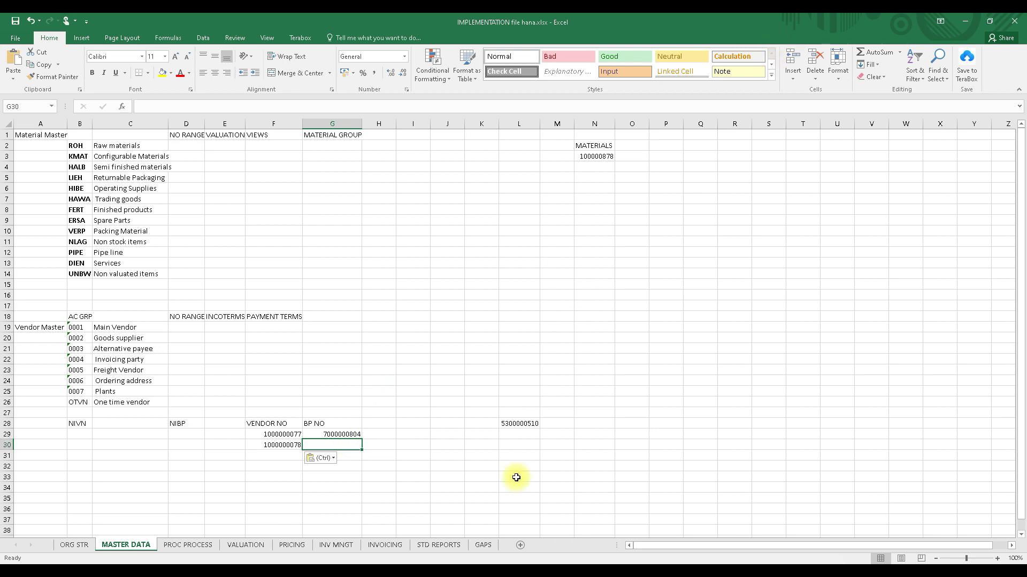
left_click(452, 562)
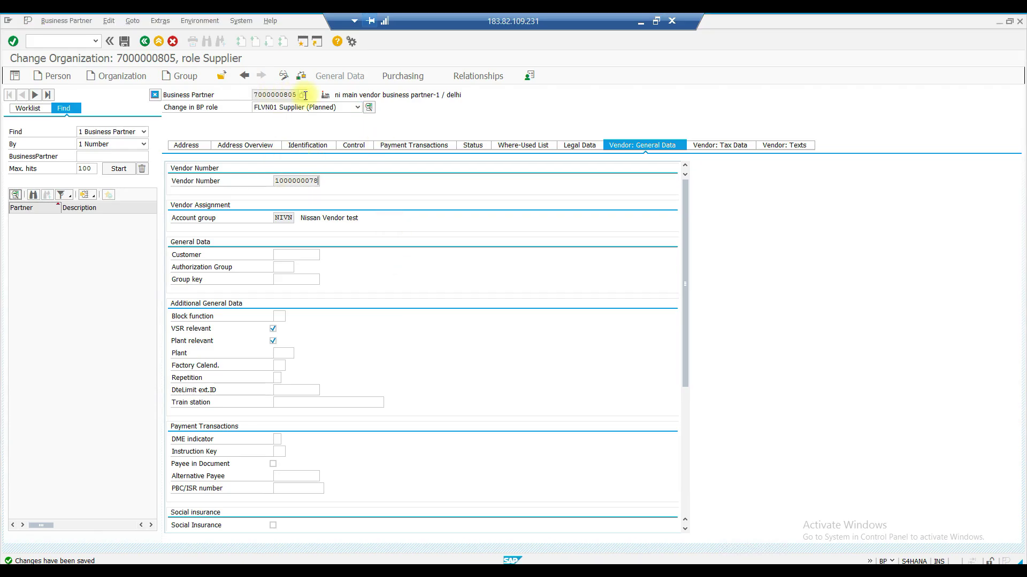
left_click(253, 97)
left_click_drag(253, 96, 297, 96)
key("ctrl+c")
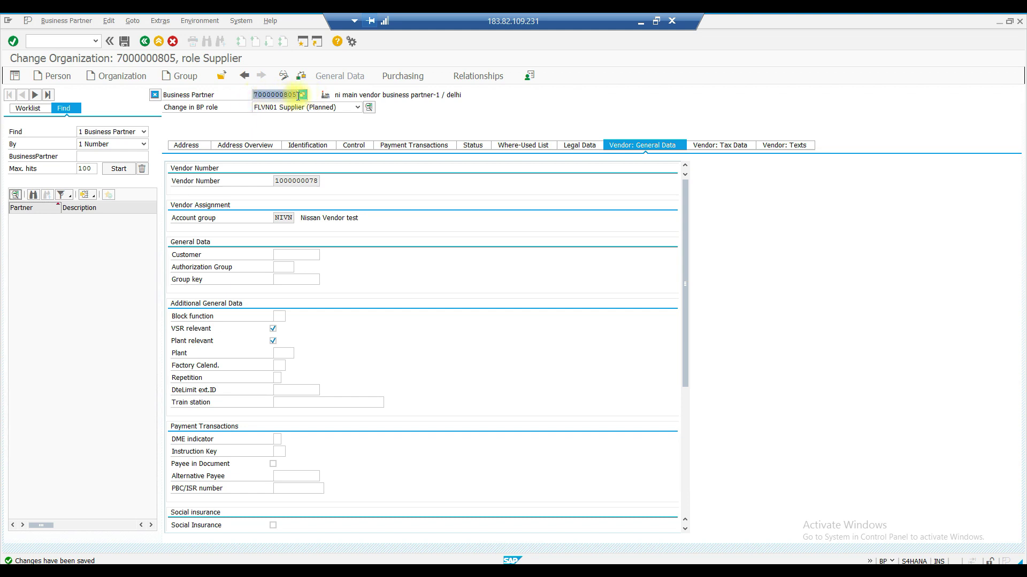
left_click(640, 22)
key("ctrl+v")
Copy the vendor number from cell F30 and paste it as the second item's vendor in the SAP quota arrangement.
left_click(286, 444)
key("ctrl+c")
key("alt+Tab")
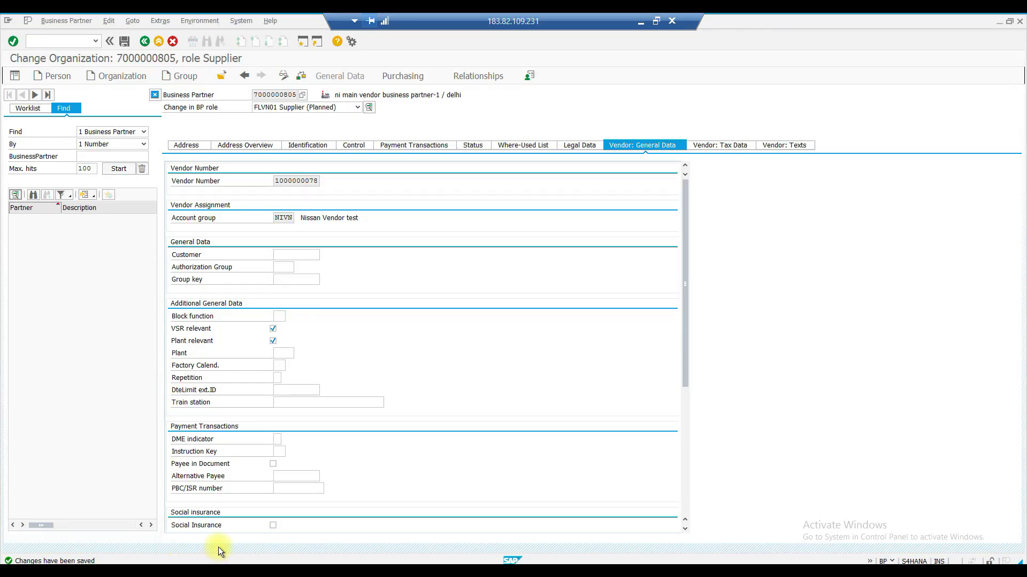
mouse_move(224, 515)
left_click(332, 528)
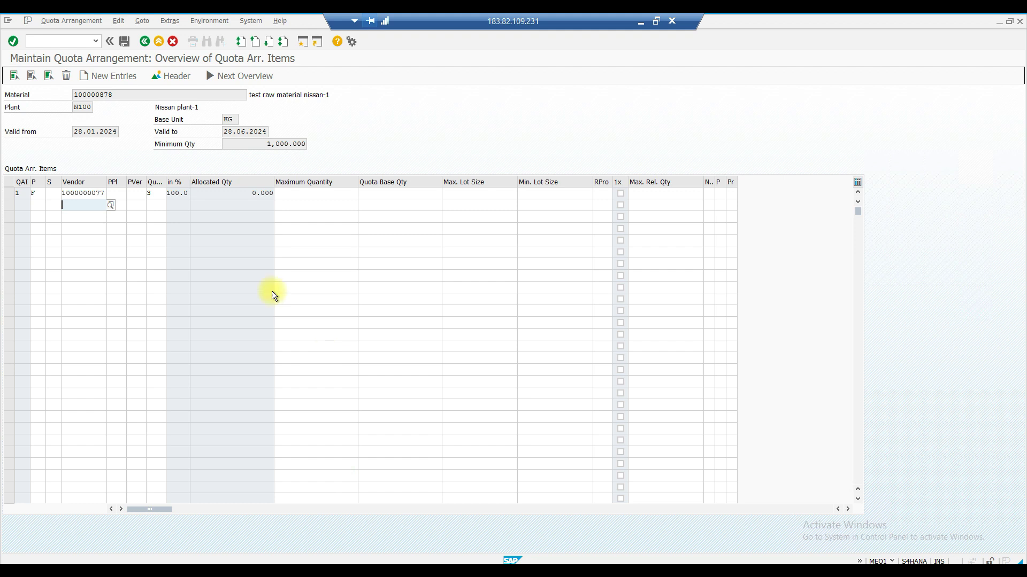
key("ctrl+v")
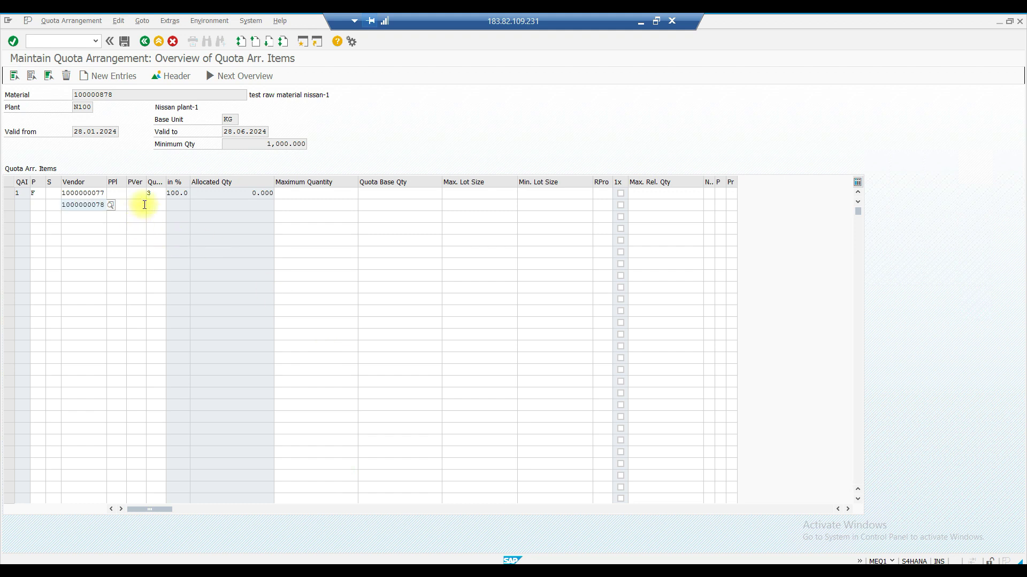
Set the second quota item's quota to 2 and its procurement type to F, and accept the warnings.
left_click(152, 205)
type("2")
key("Return")
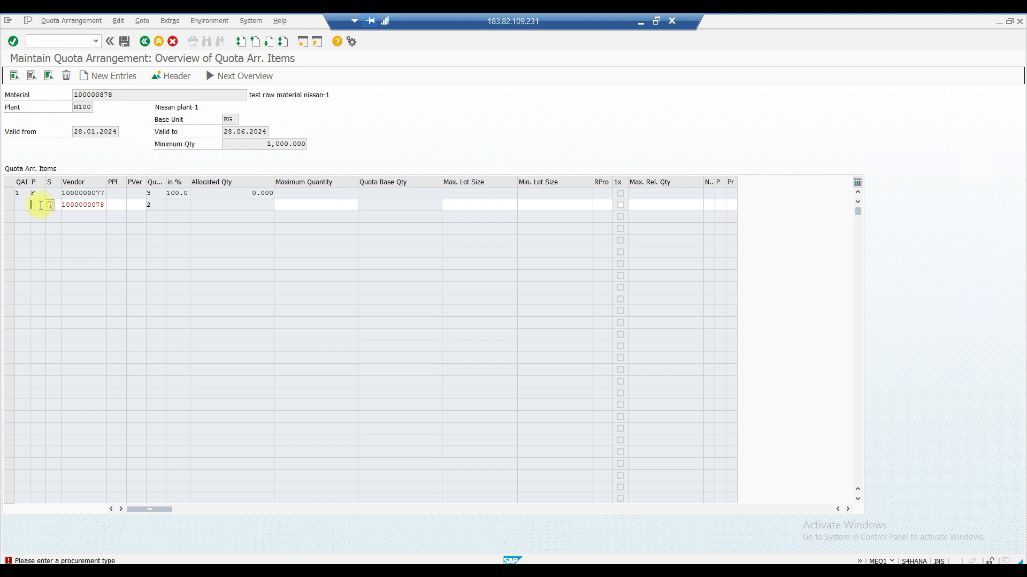
left_click(41, 205)
left_click(101, 214)
type("F")
key("Return")
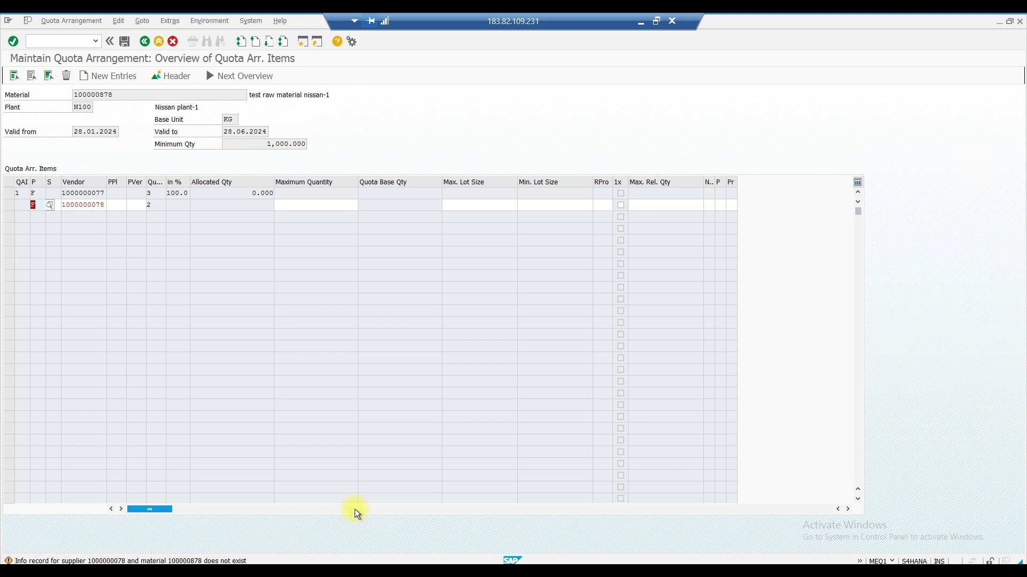
key("Return")
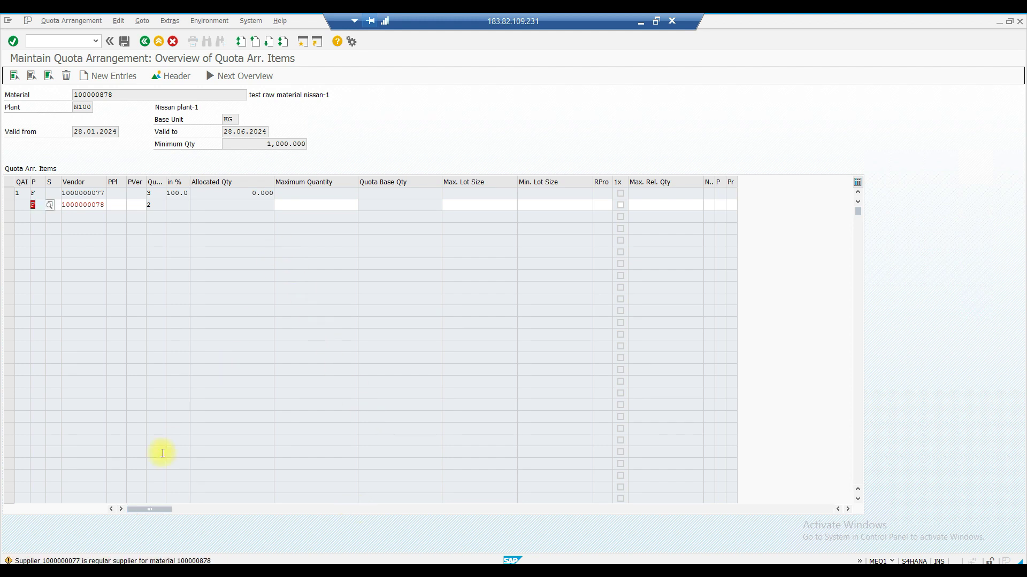
key("Return")
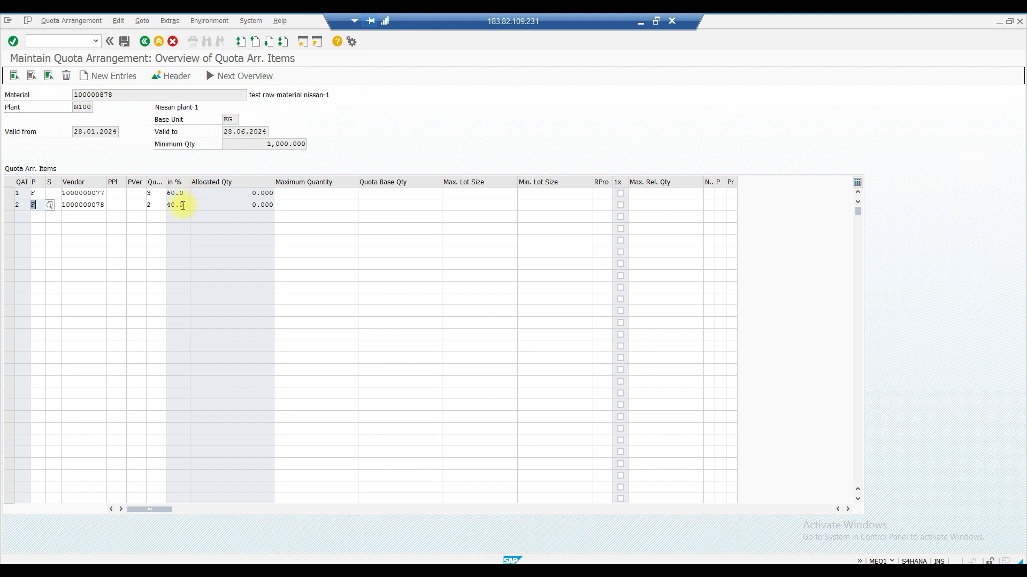
Change the second quota item's quota to 1 and recalculate the percentage split.
left_click(155, 207)
key("BackSpace")
type("1")
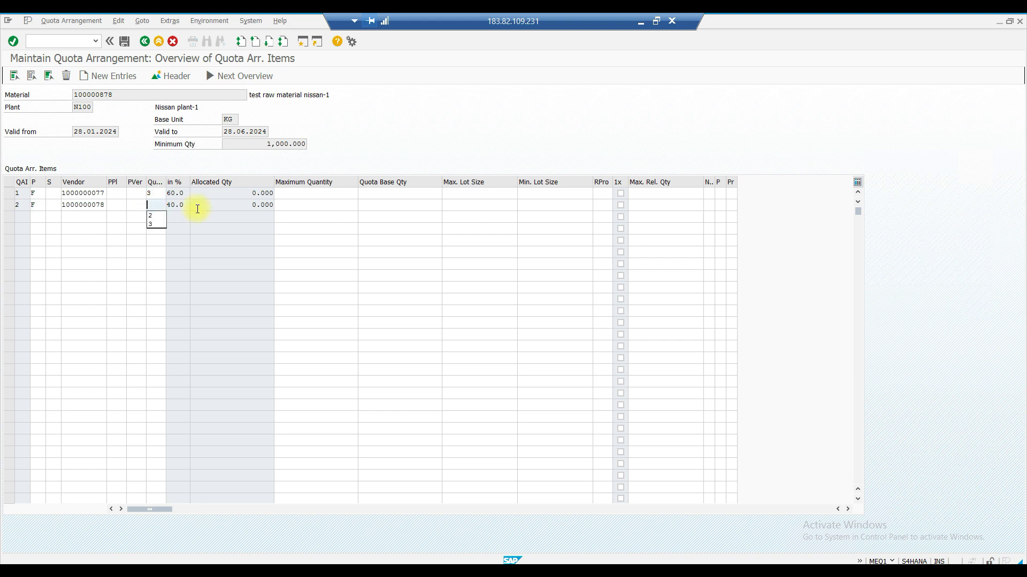
key("Return")
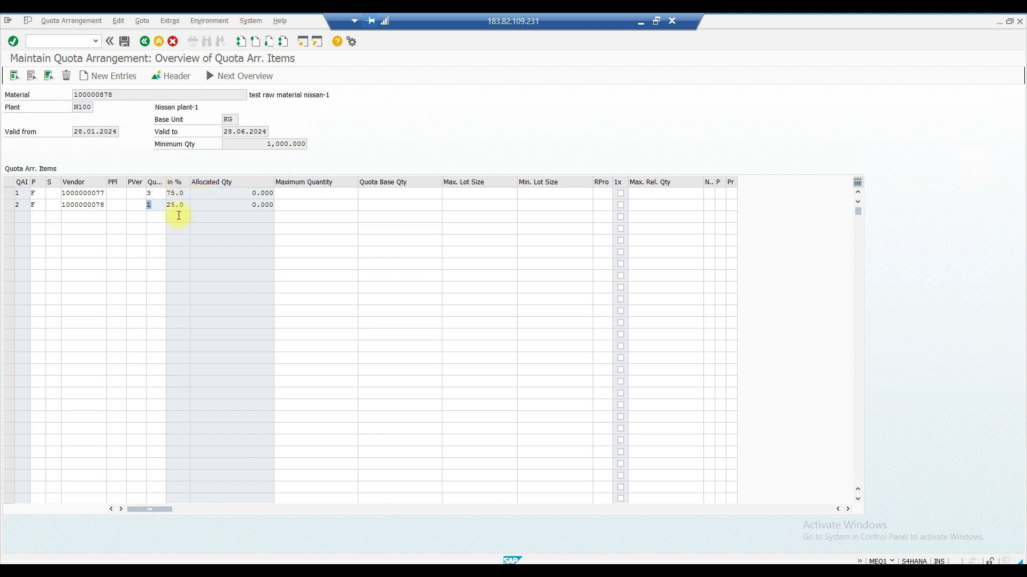